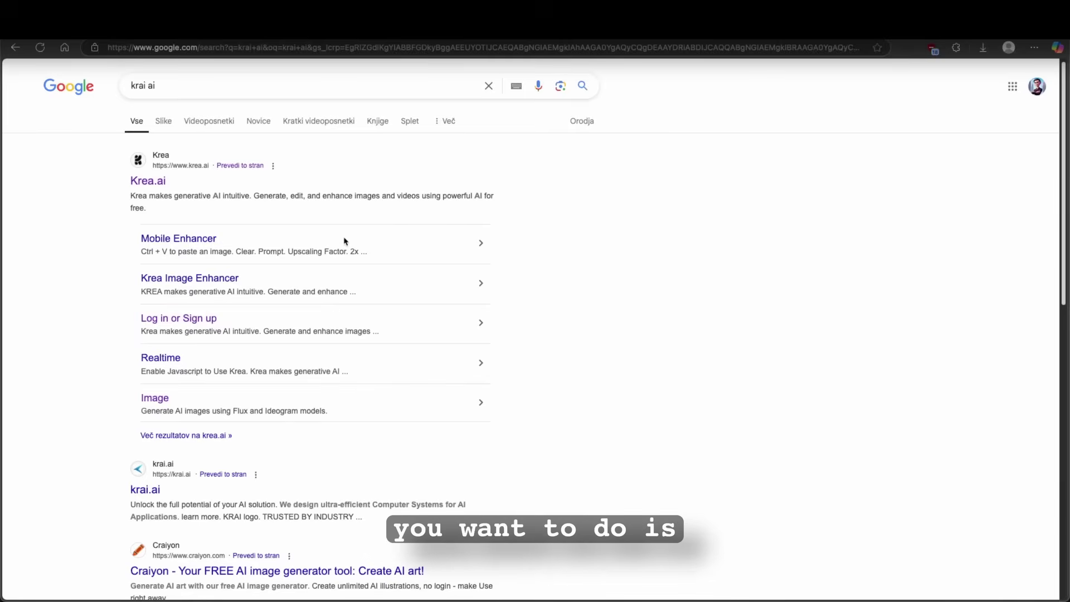
Leave the Google results and open the Krea.ai website.
left_click(179, 89)
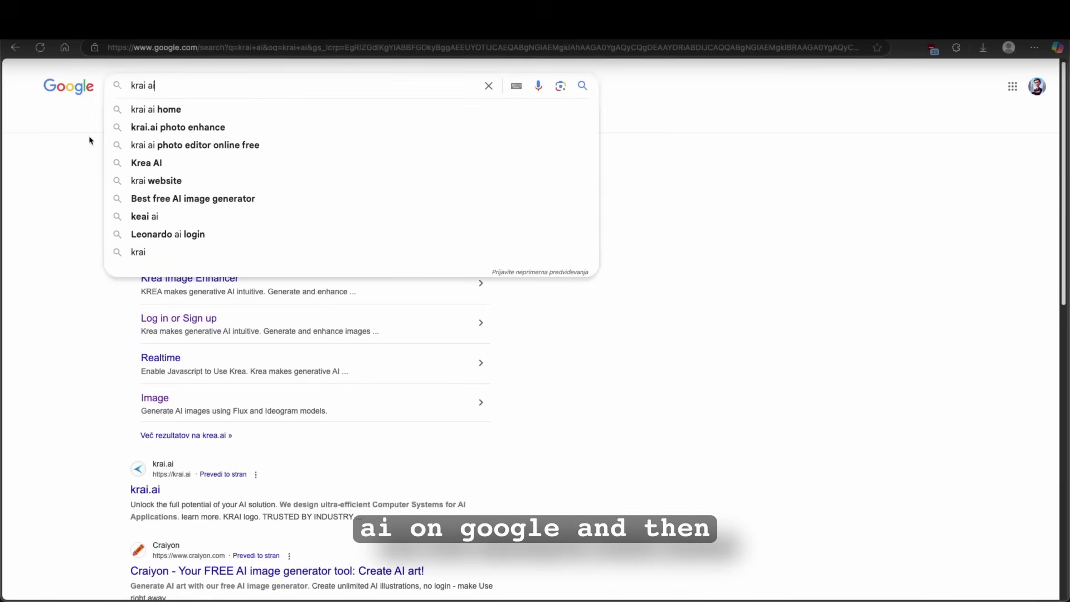
left_click(78, 169)
left_click(145, 189)
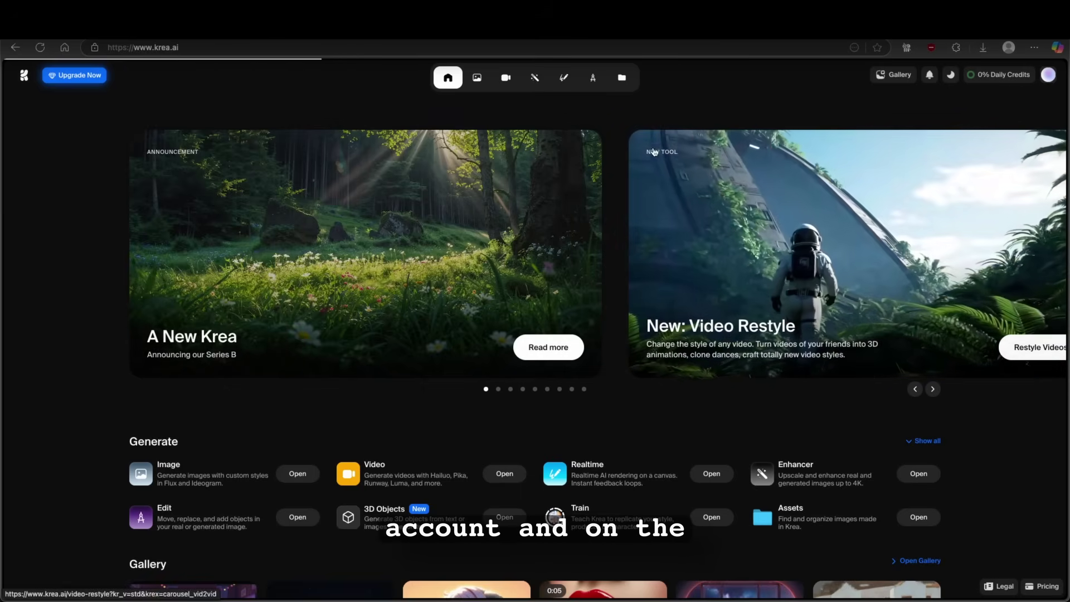
View the A New Krea announcement card.
left_click(557, 161)
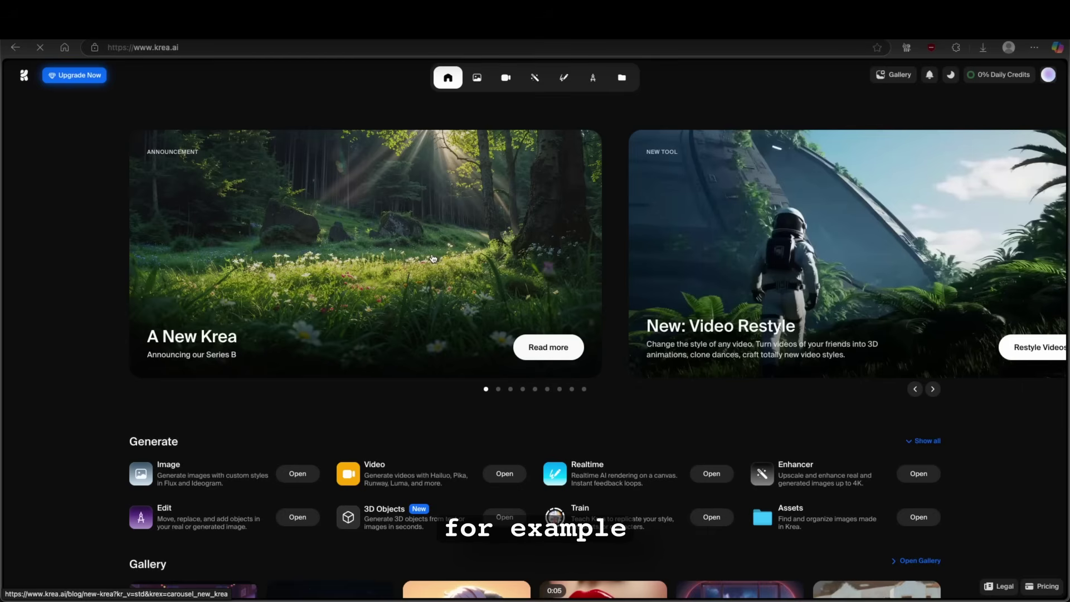
scroll(355, 259, "down", 2)
scroll(344, 253, "up", 1)
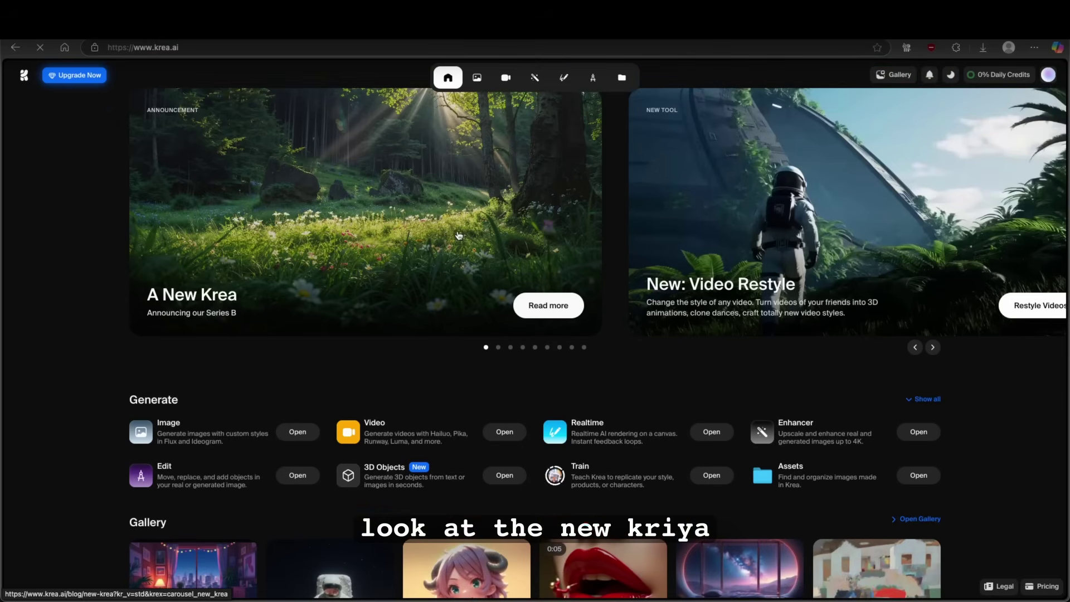
scroll(506, 170, "up", 1)
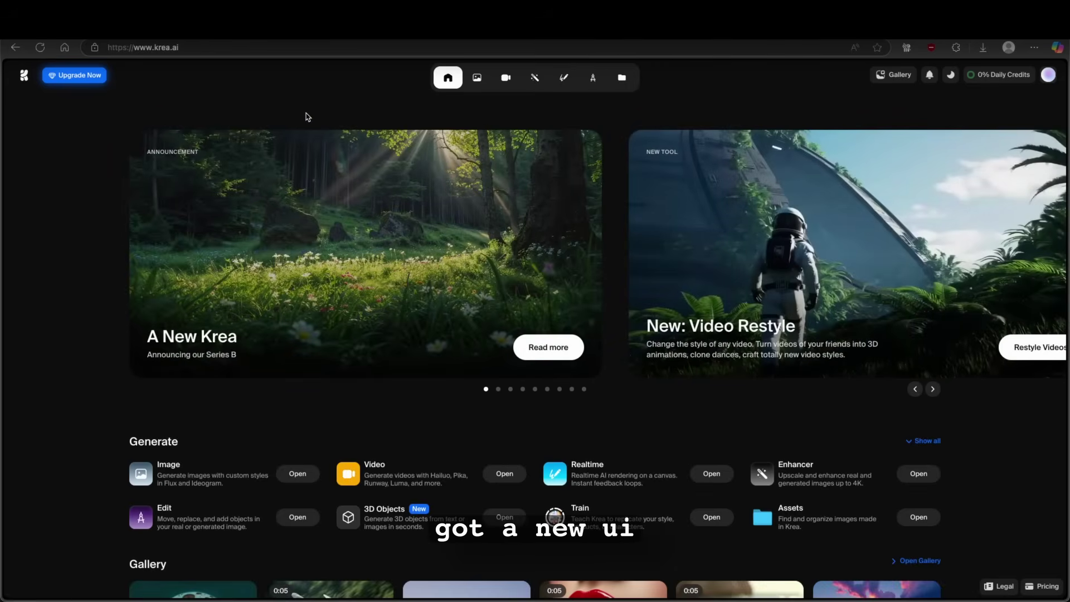
scroll(668, 262, "down", 3)
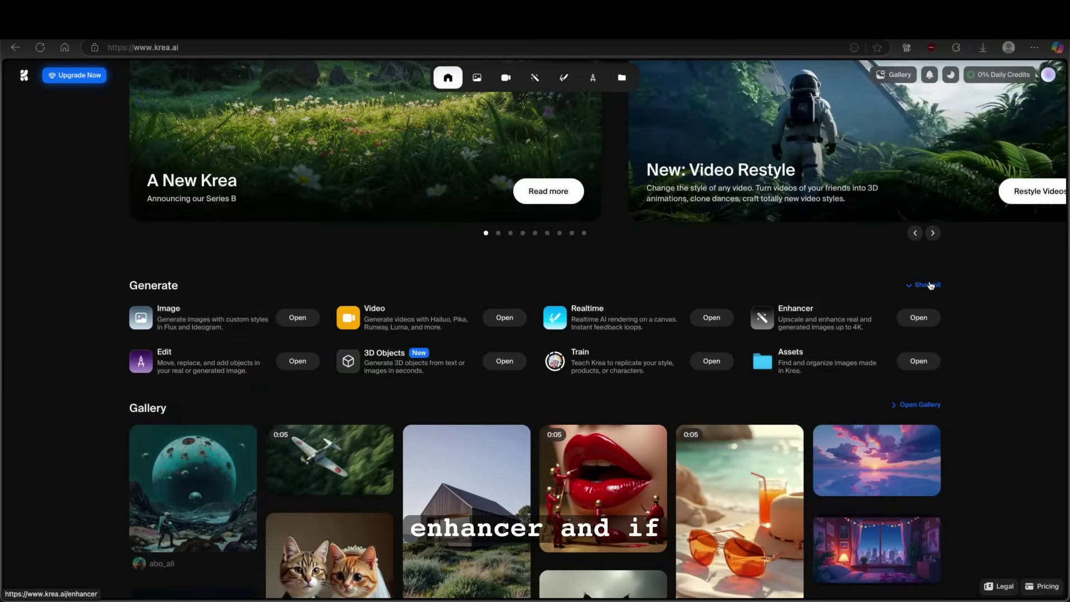
Show all Generate tools, including Stage, Chat, Video Restyle and Animator, and scroll to the Gallery.
left_click(926, 284)
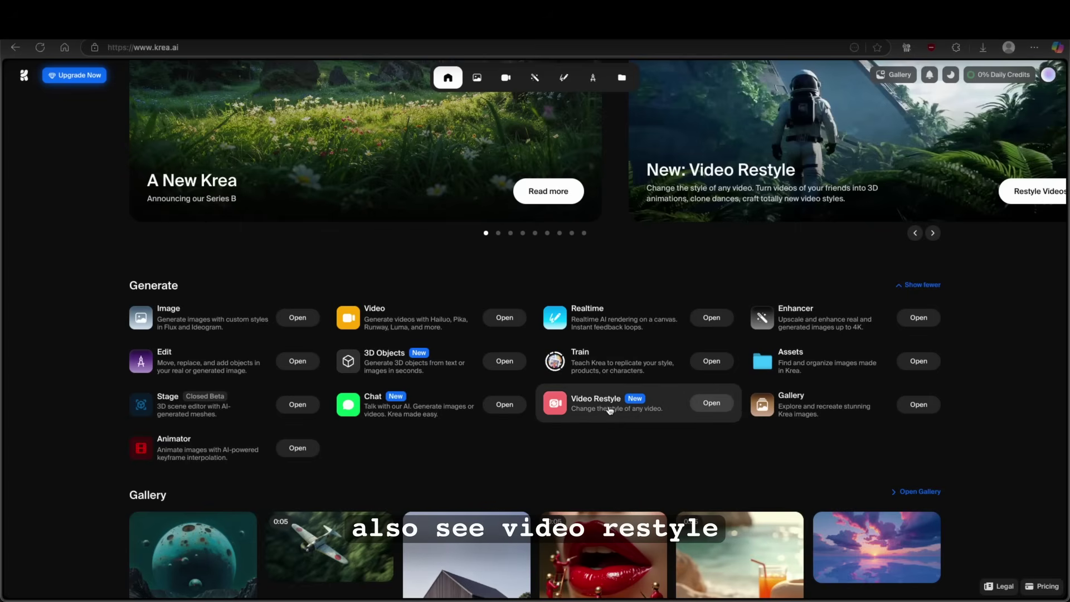
scroll(723, 453, "down", 3)
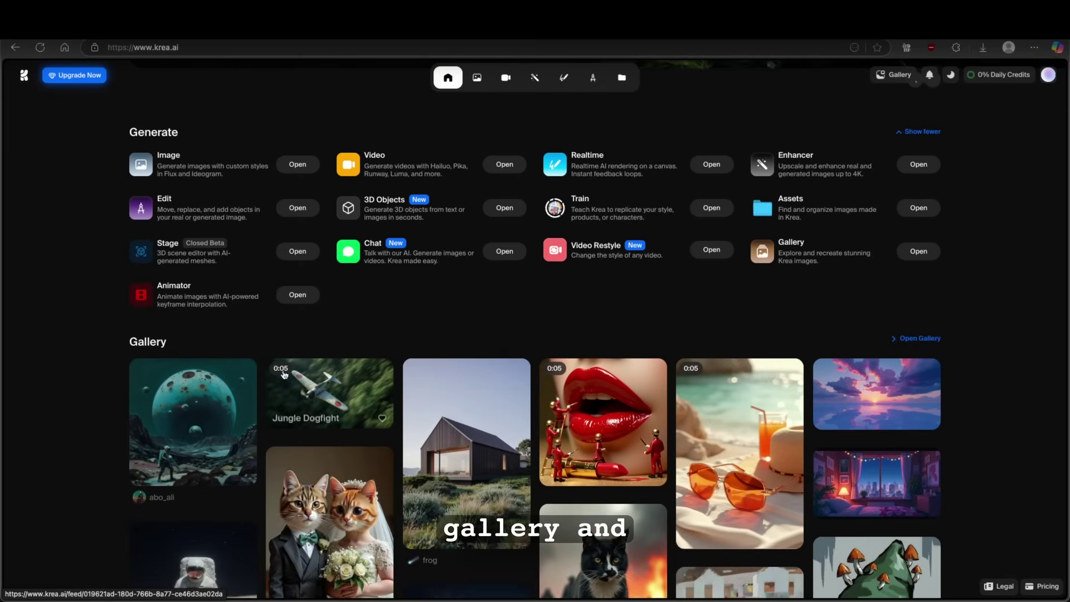
scroll(218, 302, "down", 3)
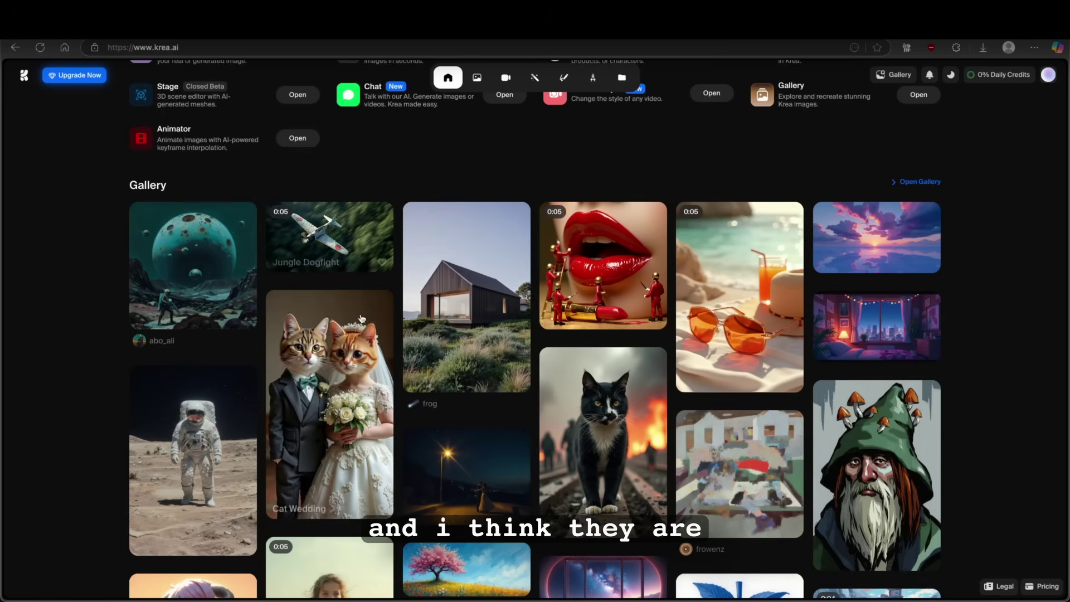
left_click(345, 371)
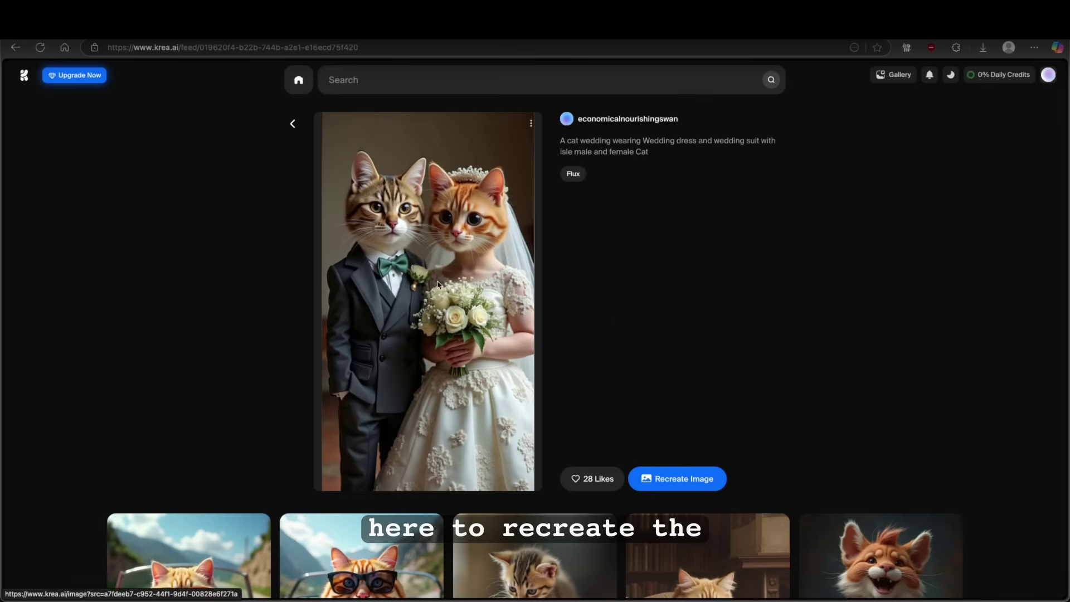
left_click(294, 127)
scroll(501, 281, "down", 10)
scroll(508, 284, "down", 3)
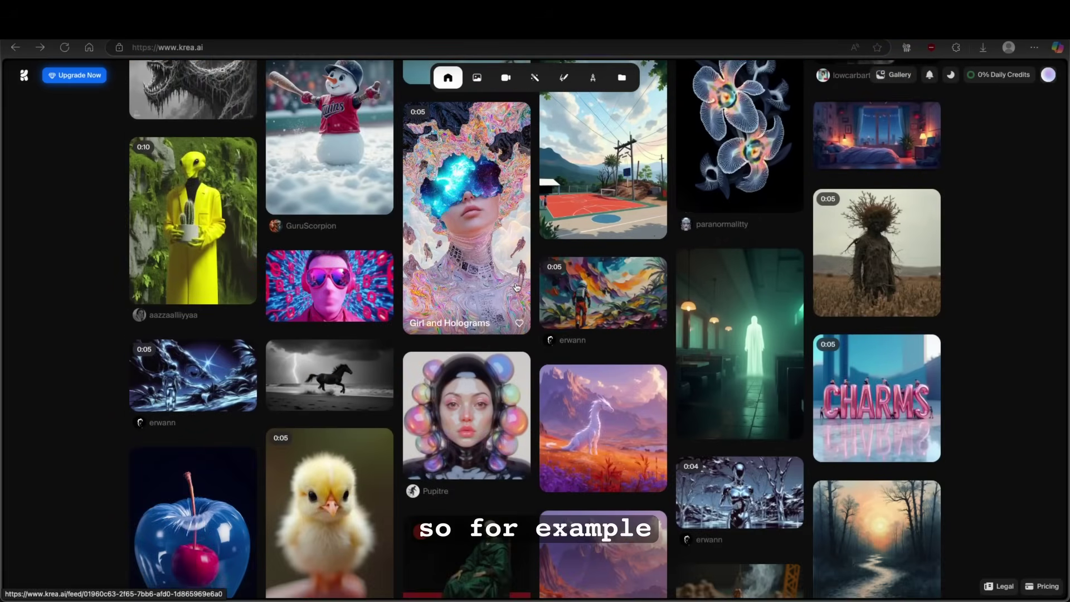
left_click(487, 246)
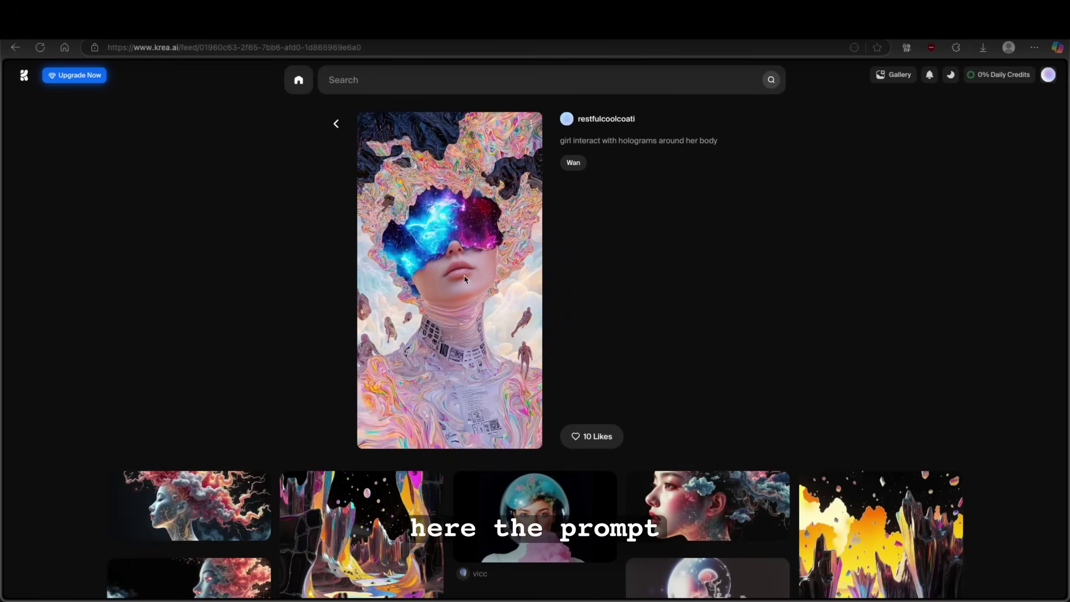
mouse_move(485, 240)
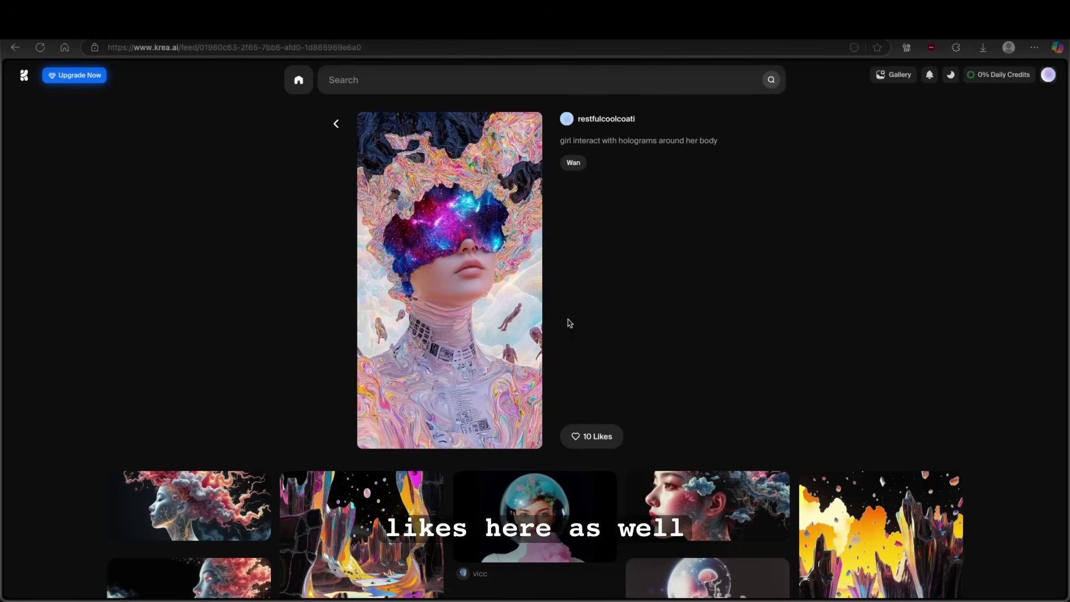
left_click(336, 123)
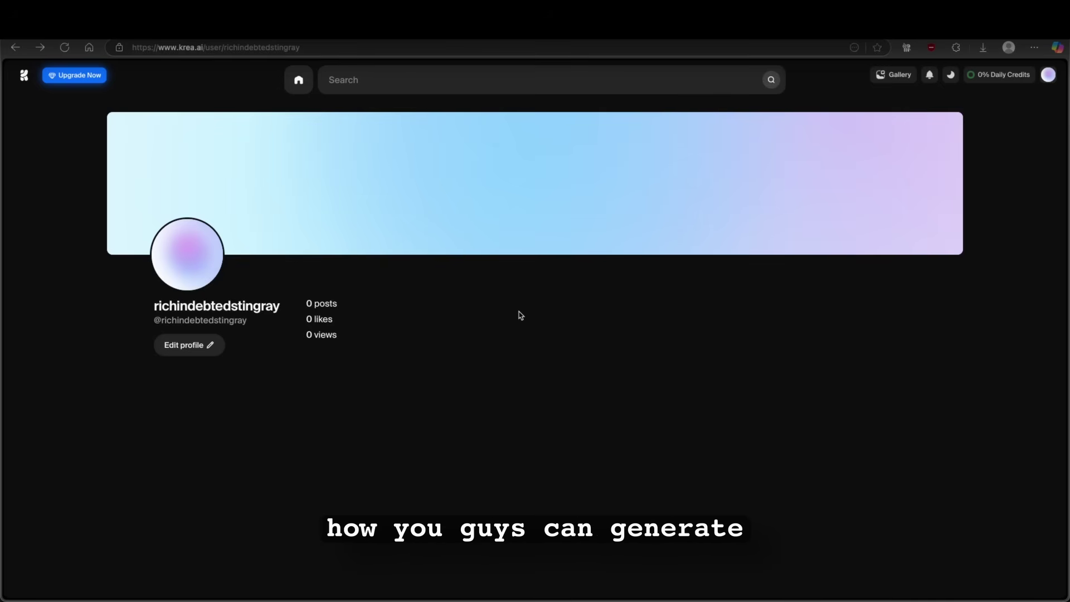
left_click(23, 75)
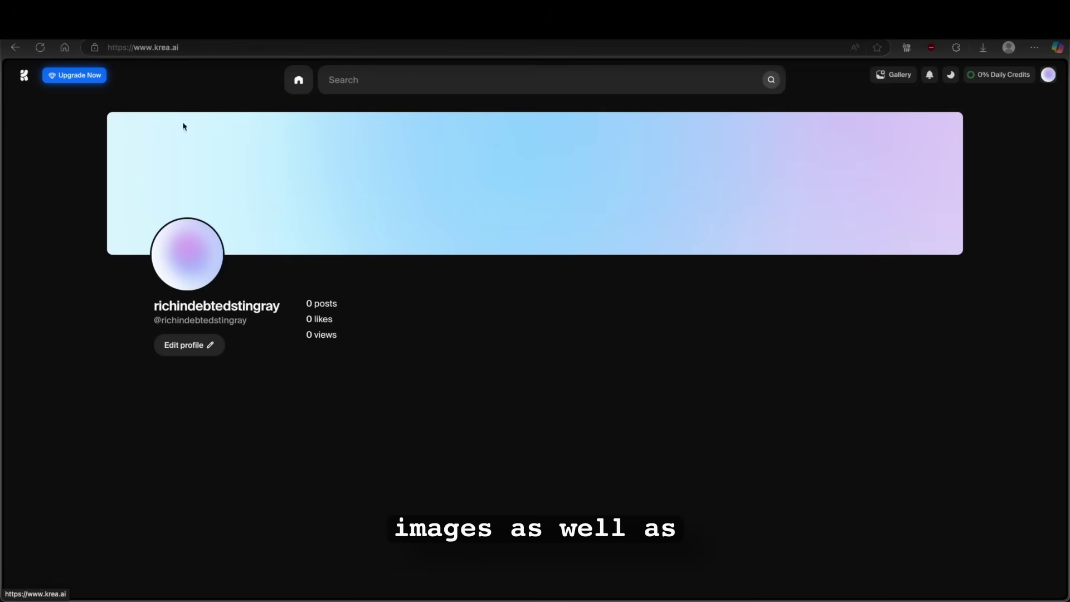
scroll(525, 322, "down", 5)
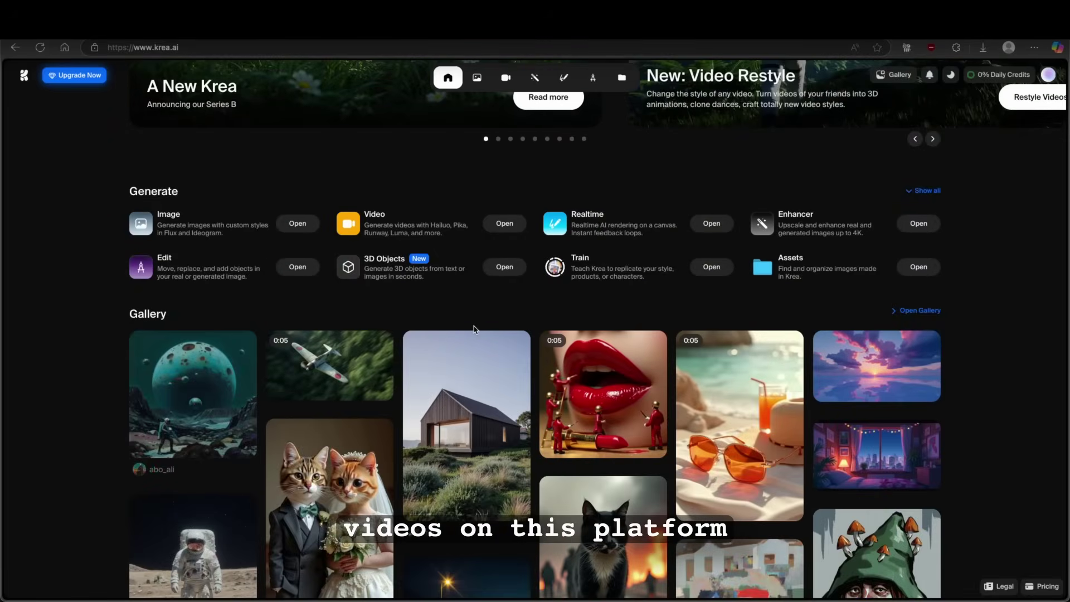
scroll(492, 244, "up", 4)
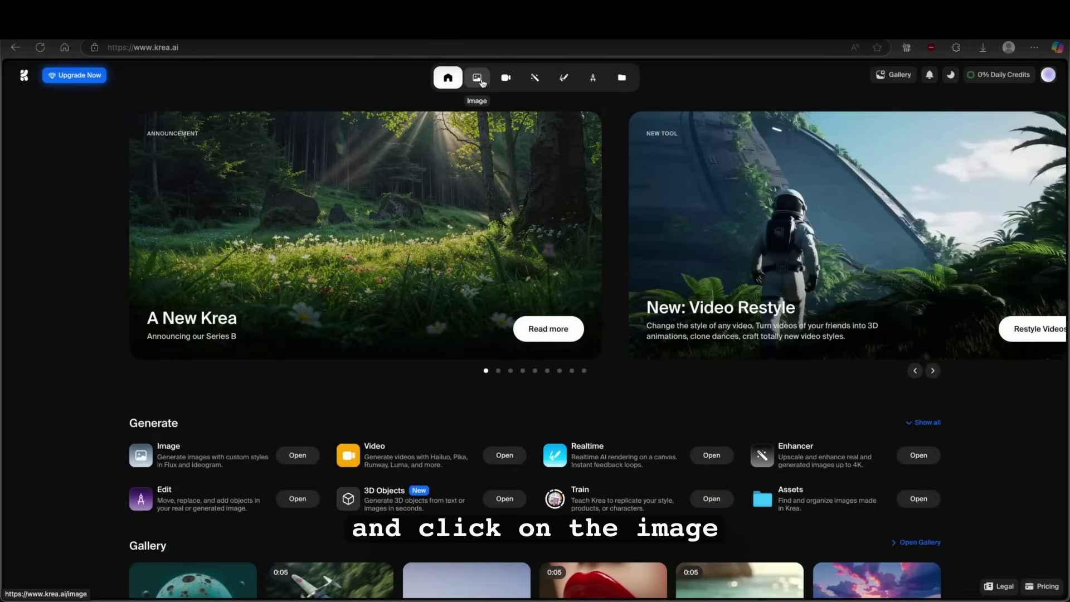
In the Image tool, enter the prompt 'A dog swimming in the water' and open the Style gallery.
left_click(478, 80)
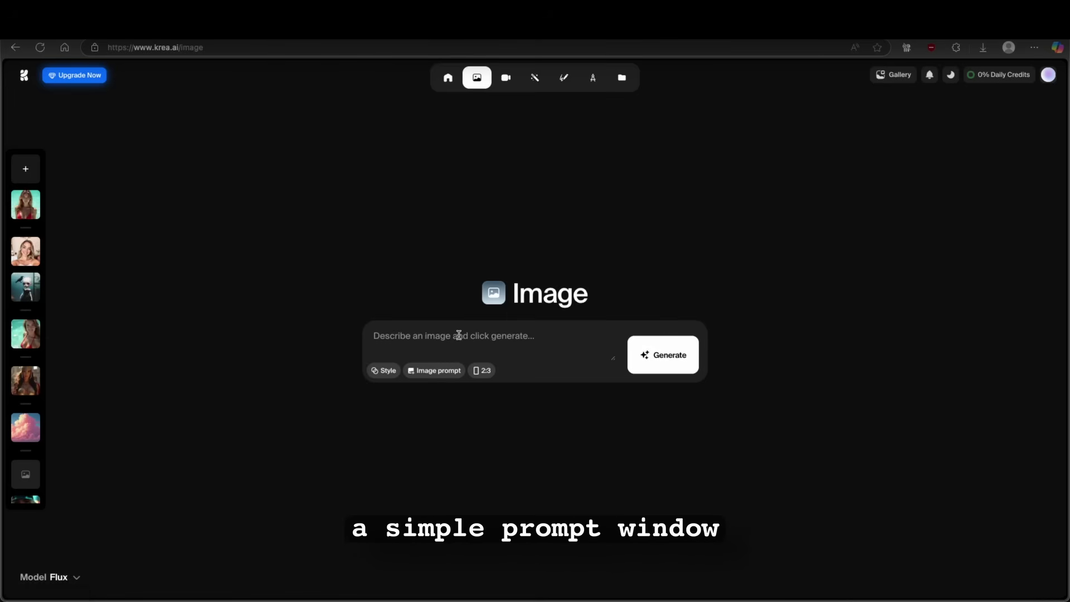
left_click(413, 329)
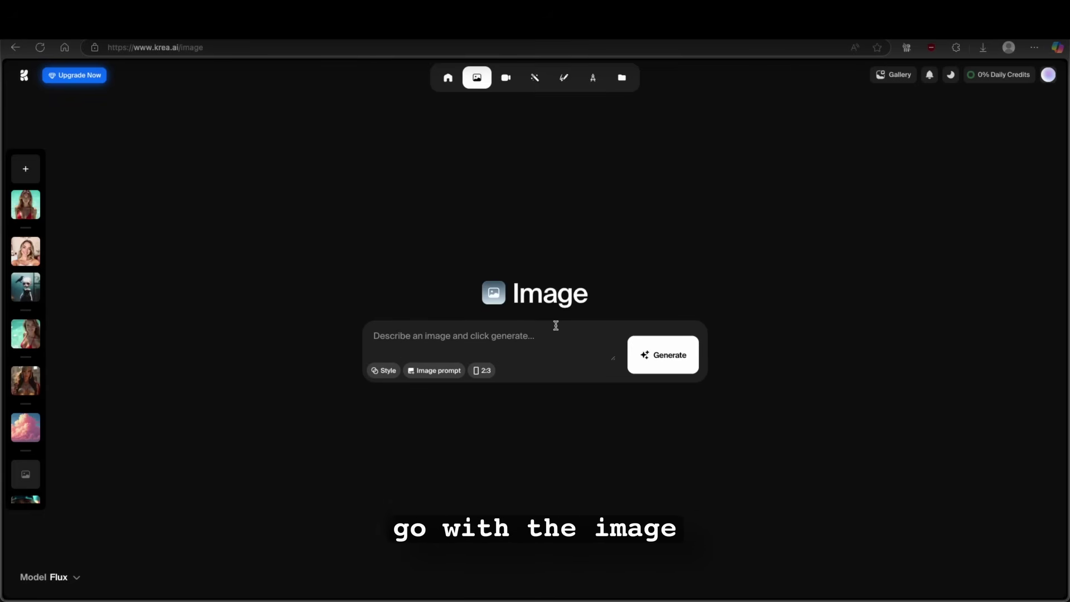
left_click(461, 355)
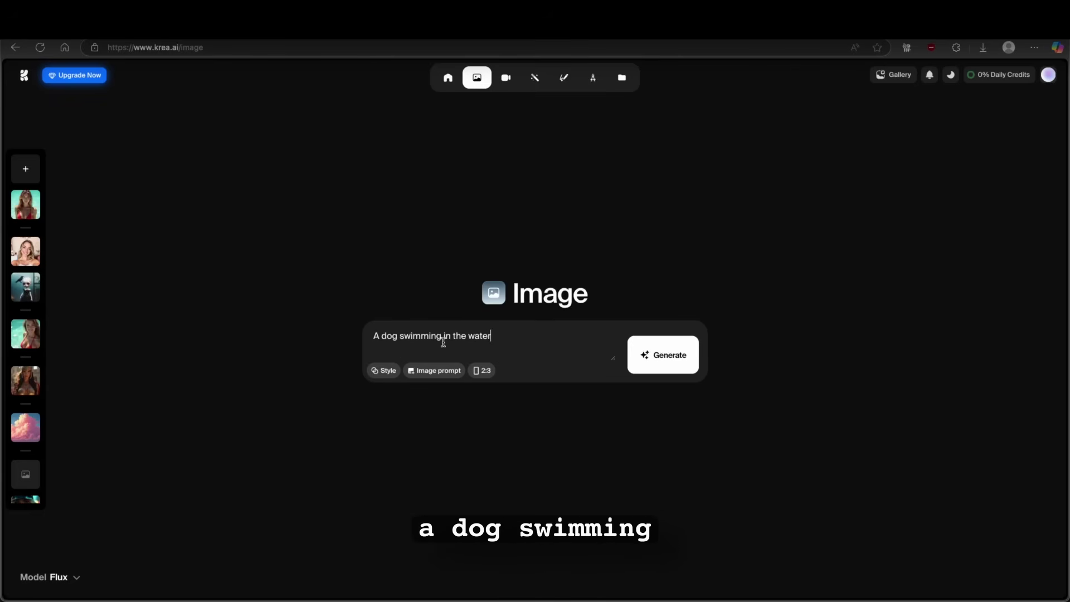
left_click(383, 371)
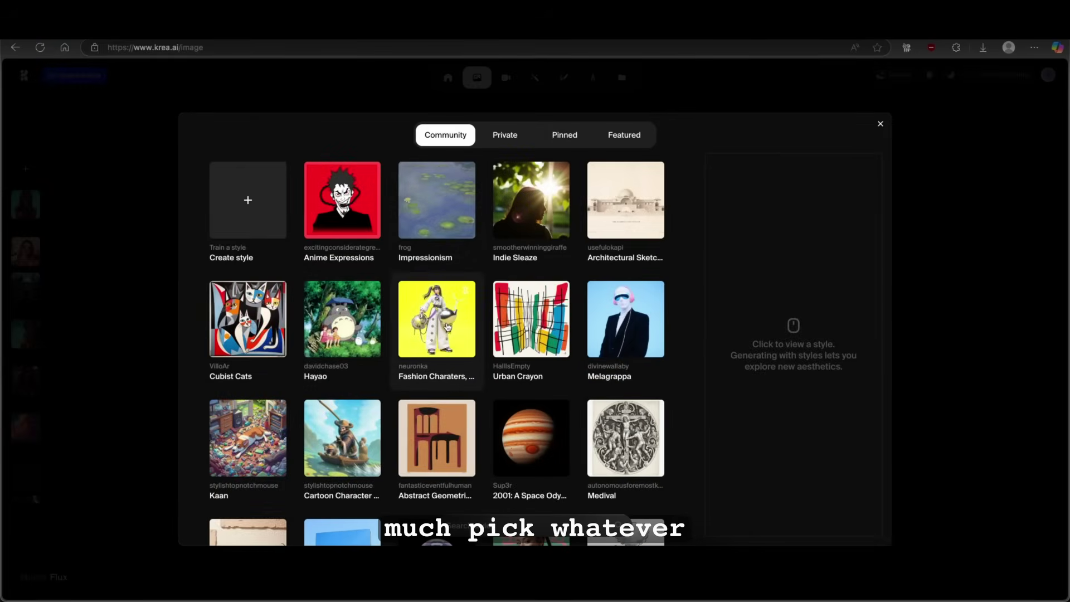
Browse the Private, Pinned and Featured style tabs.
scroll(447, 327, "down", 9)
scroll(447, 327, "up", 4)
scroll(448, 327, "down", 2)
scroll(479, 261, "up", 6)
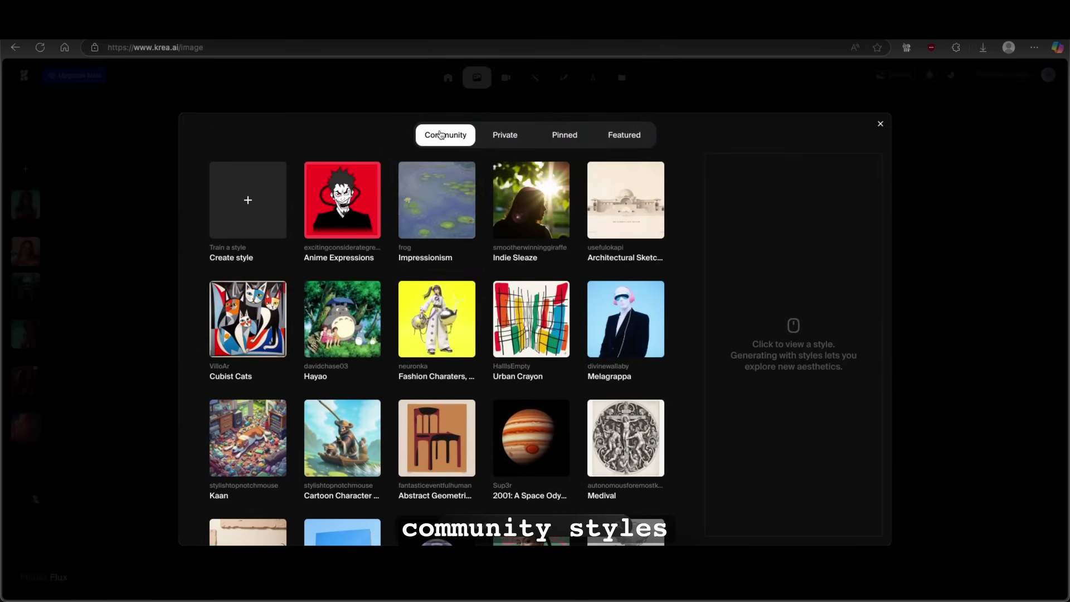
left_click(505, 138)
left_click(564, 140)
left_click(616, 137)
scroll(474, 278, "down", 9)
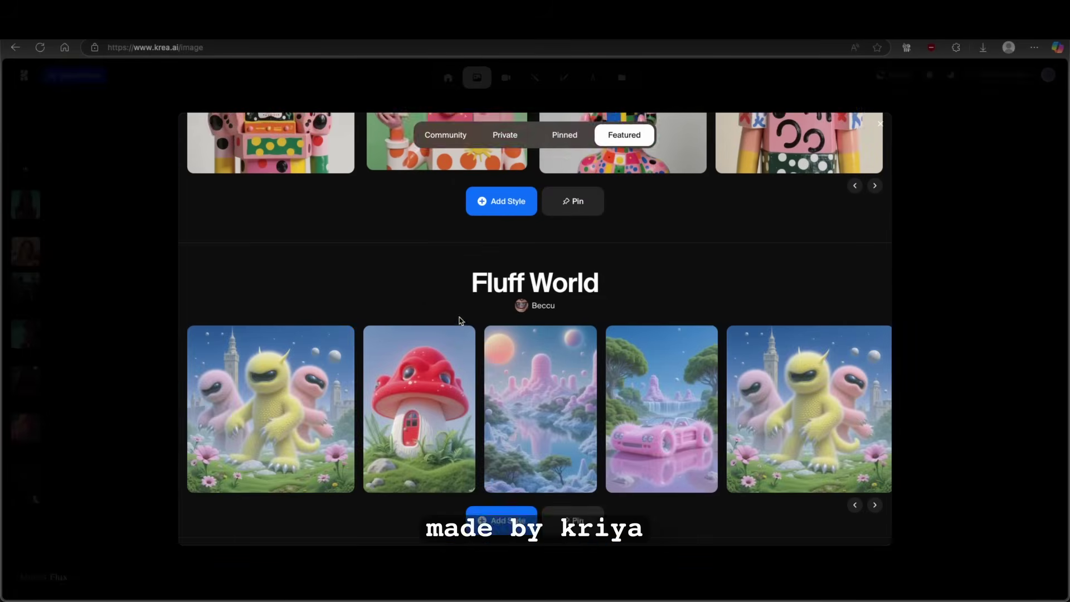
scroll(445, 279, "up", 5)
Return to the Community styles and select Cinematic_Realism.
left_click(445, 134)
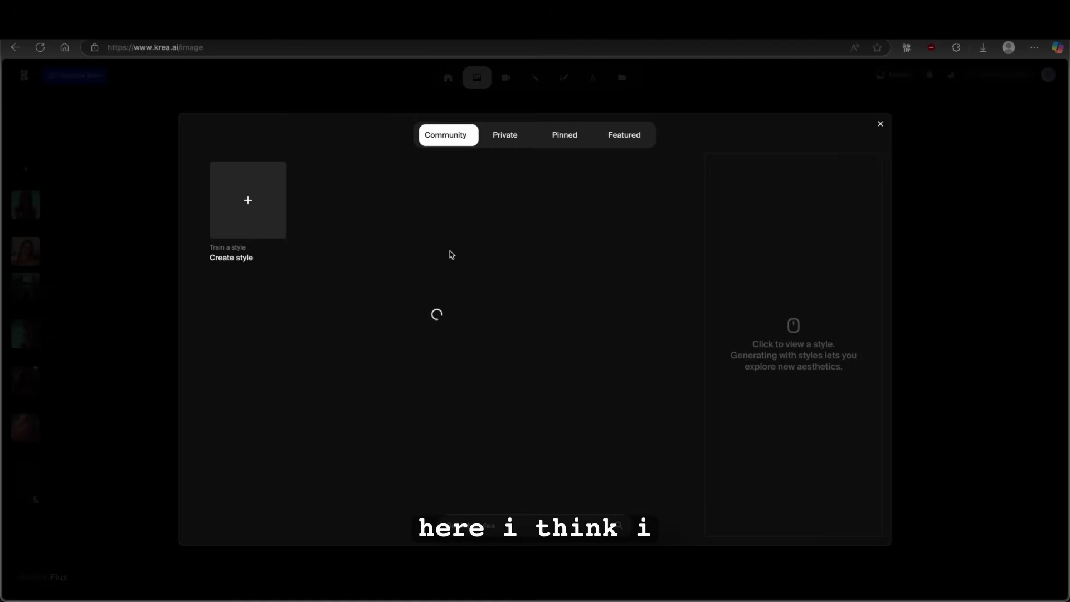
scroll(493, 298, "down", 3)
scroll(493, 298, "down", 10)
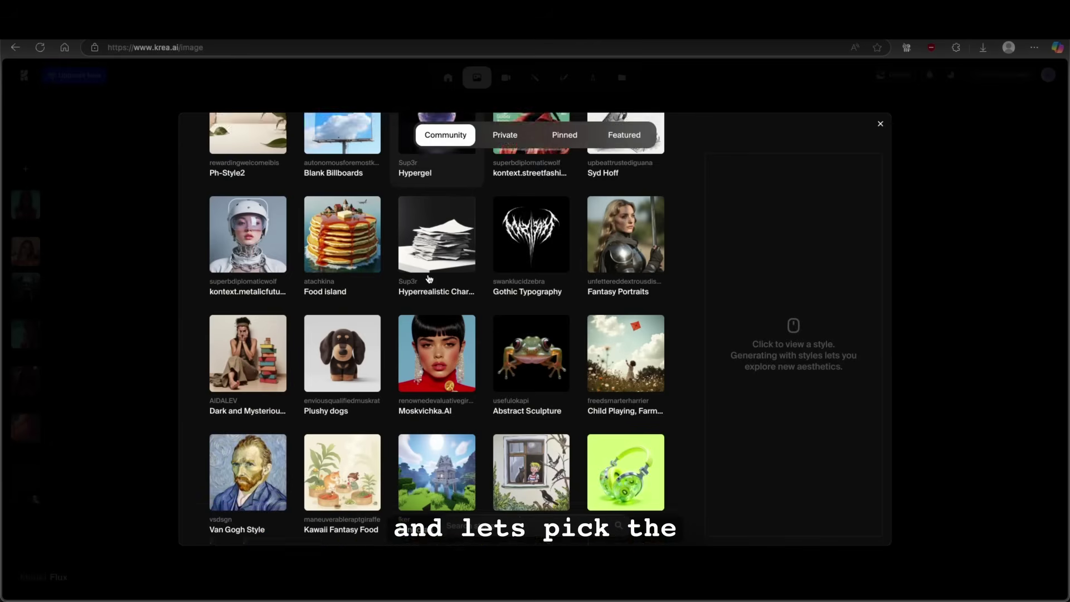
scroll(429, 278, "down", 8)
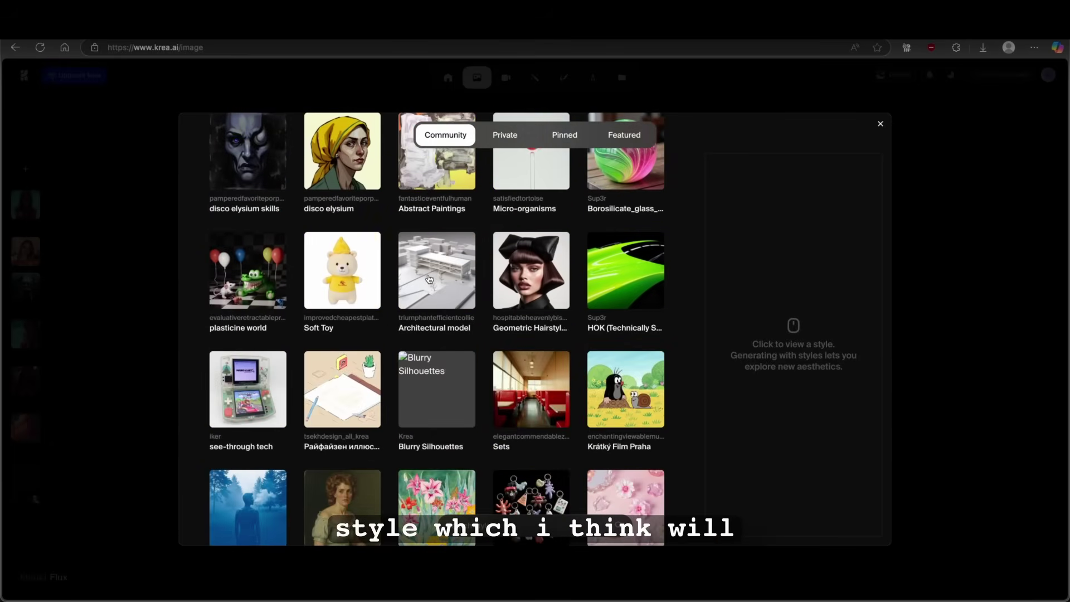
scroll(429, 278, "down", 5)
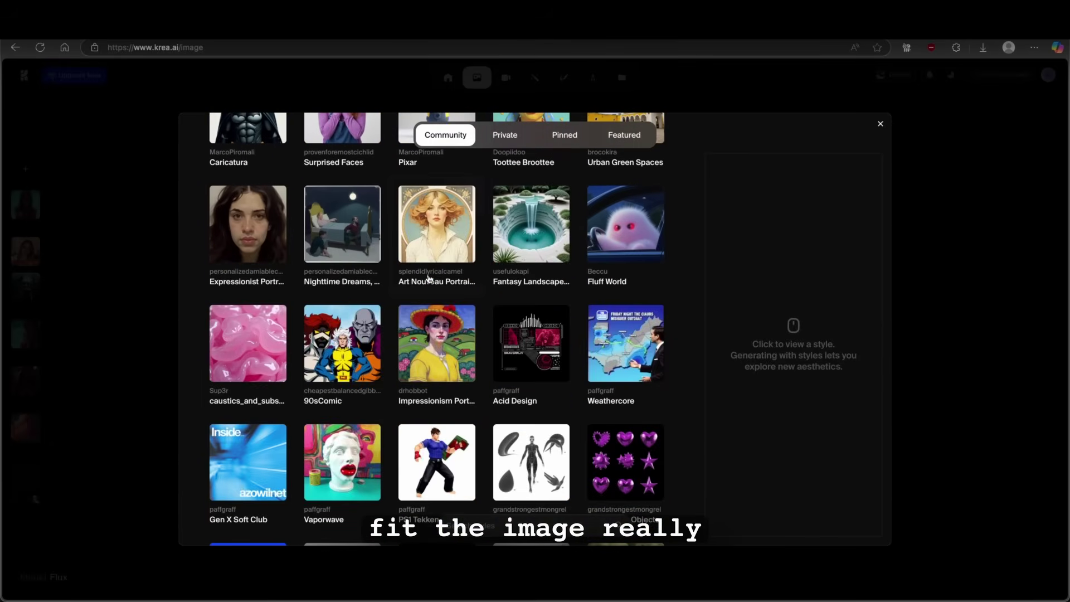
scroll(429, 279, "down", 15)
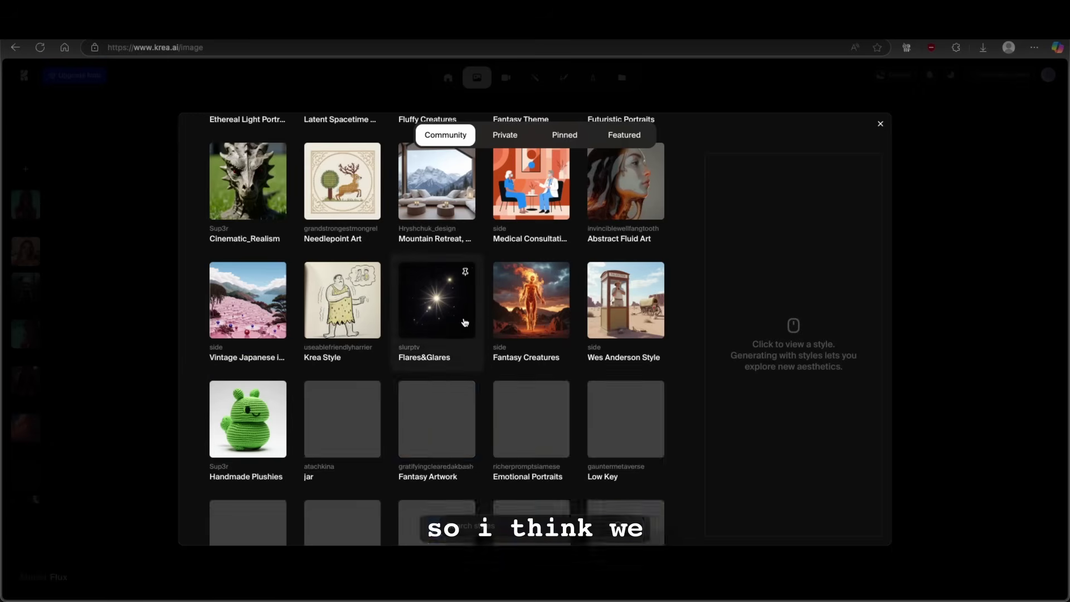
scroll(465, 323, "up", 5)
scroll(250, 286, "down", 3)
left_click(250, 286)
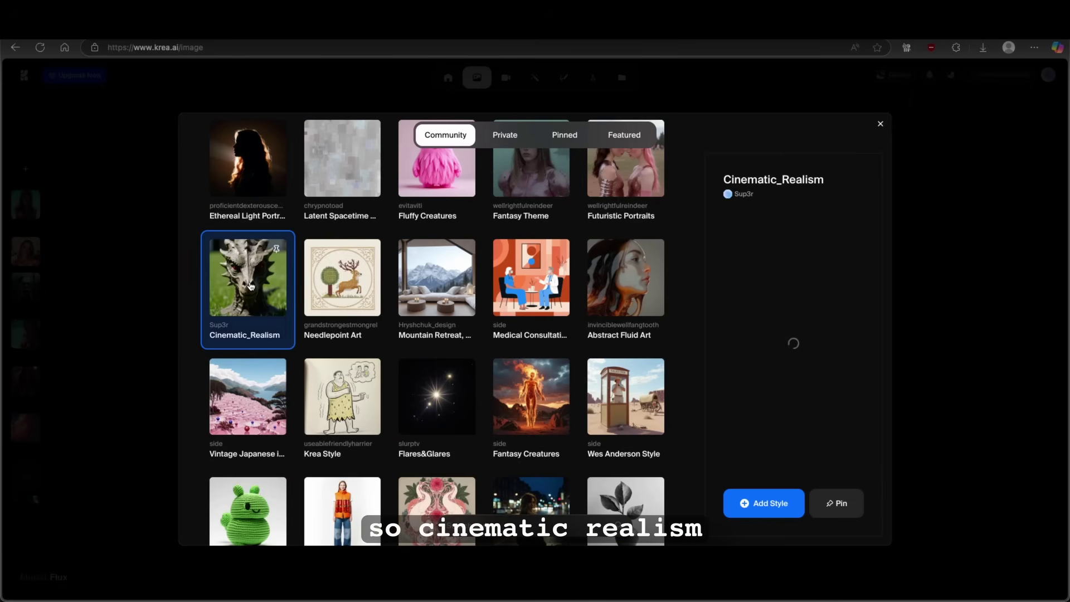
Add the Cinematic_Realism style at about 0.5 strength and check the reference image option.
left_click(763, 503)
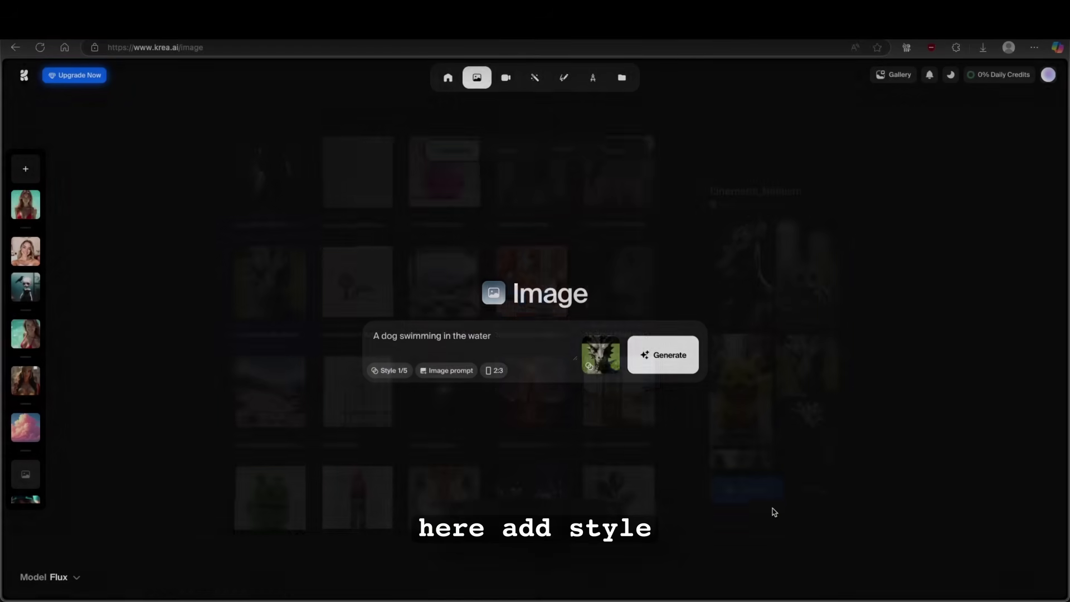
left_click_drag(601, 343, 615, 351)
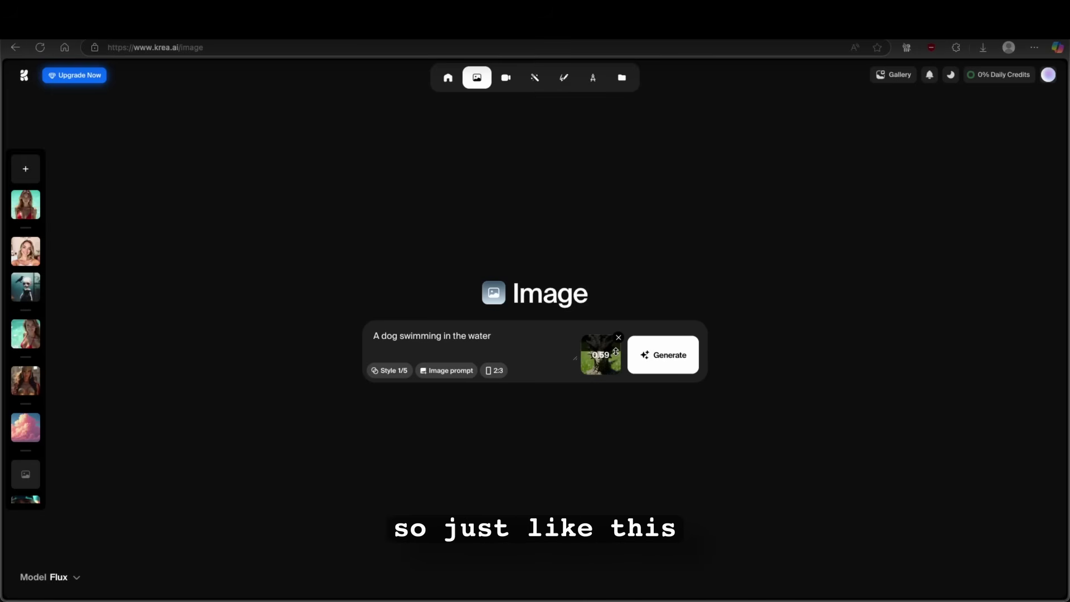
left_click(452, 372)
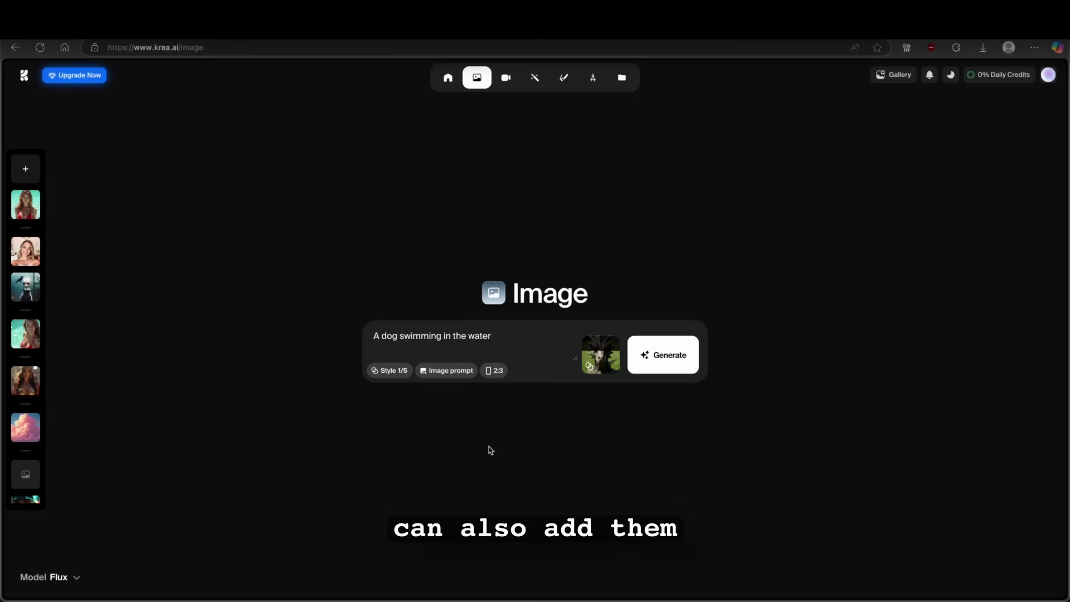
left_click(453, 371)
left_click(454, 371)
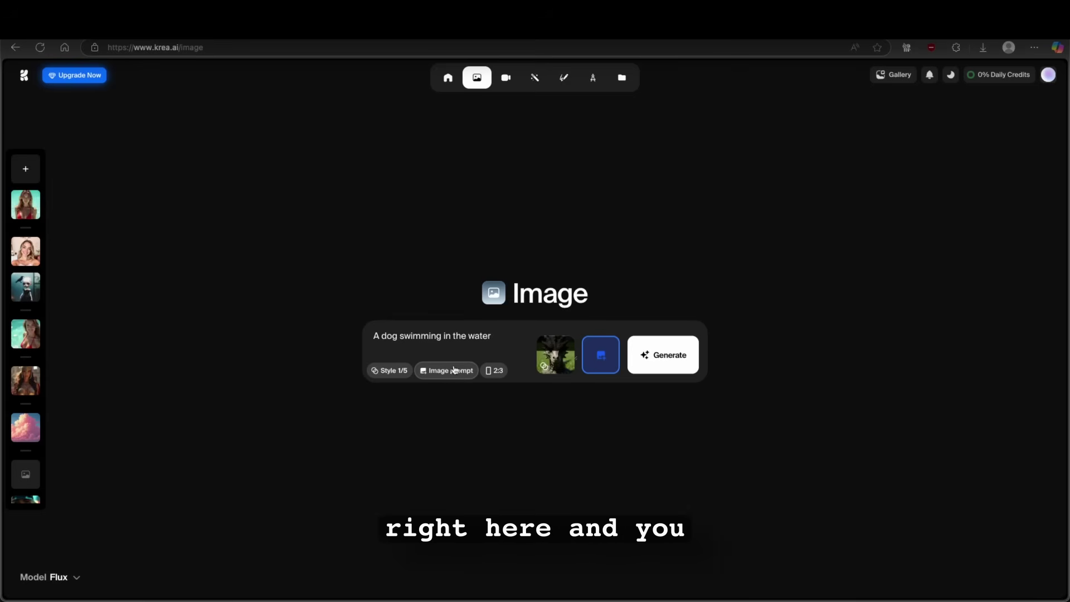
Change the image aspect ratio from 2:3 to 16:9.
mouse_move(395, 375)
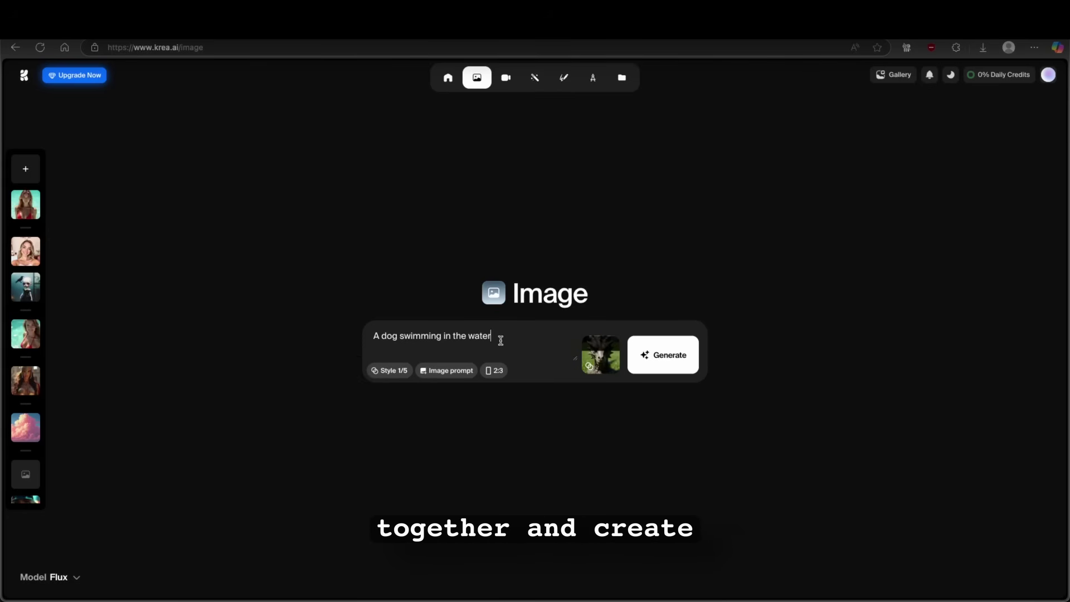
left_click(495, 370)
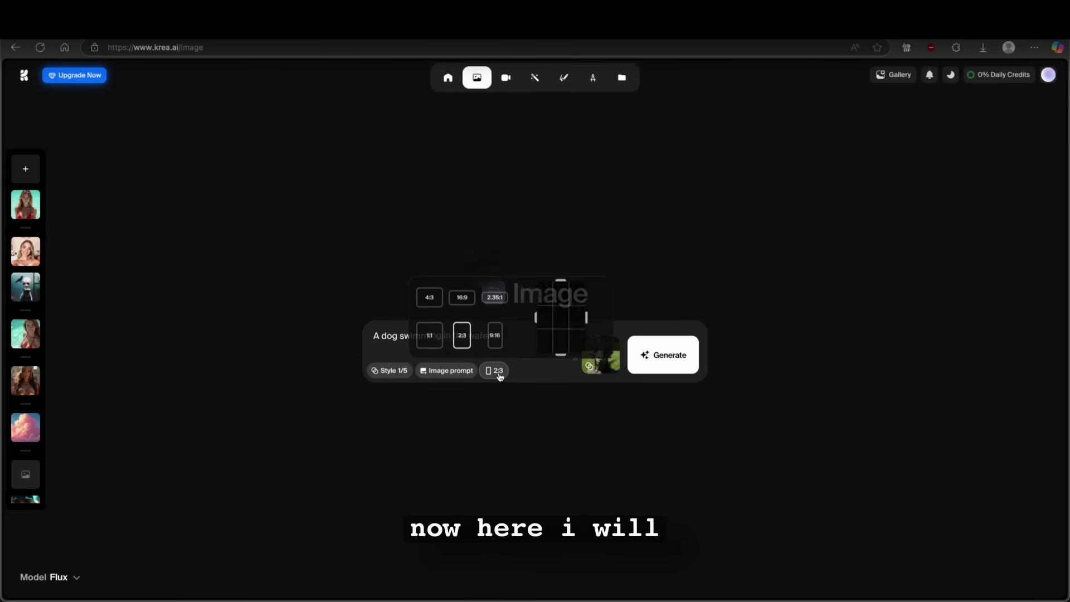
left_click(462, 298)
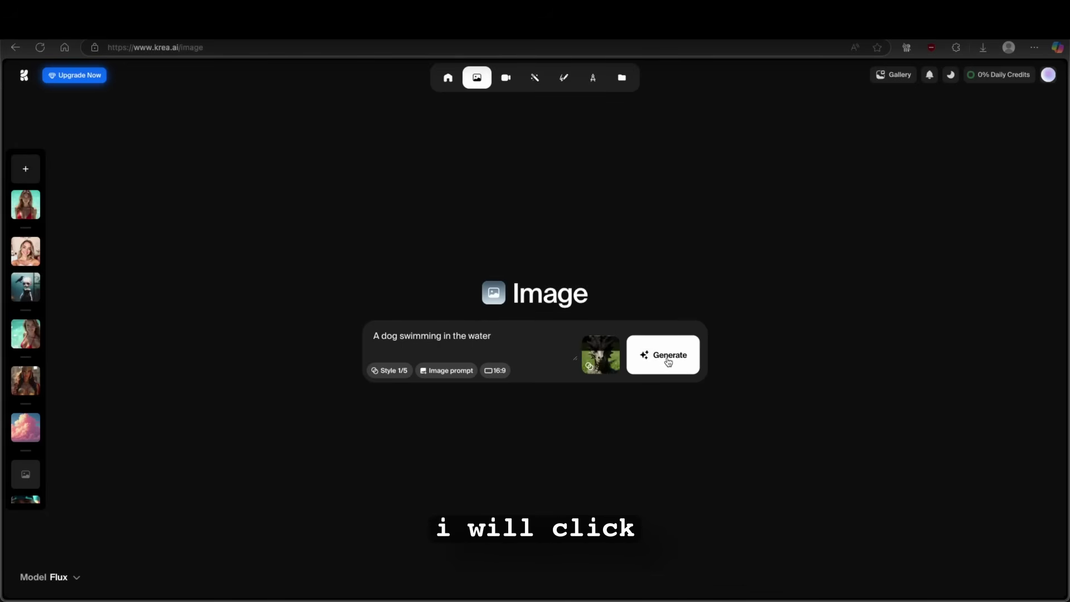
Generate four swimming-dog images, keeping Flux as the image model.
left_click(668, 362)
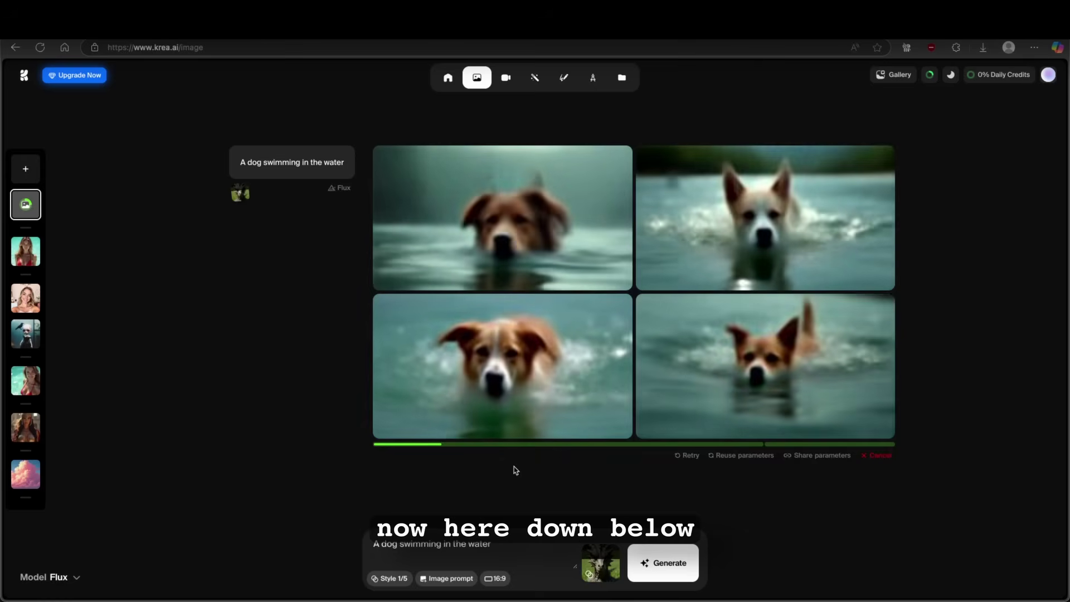
left_click(58, 577)
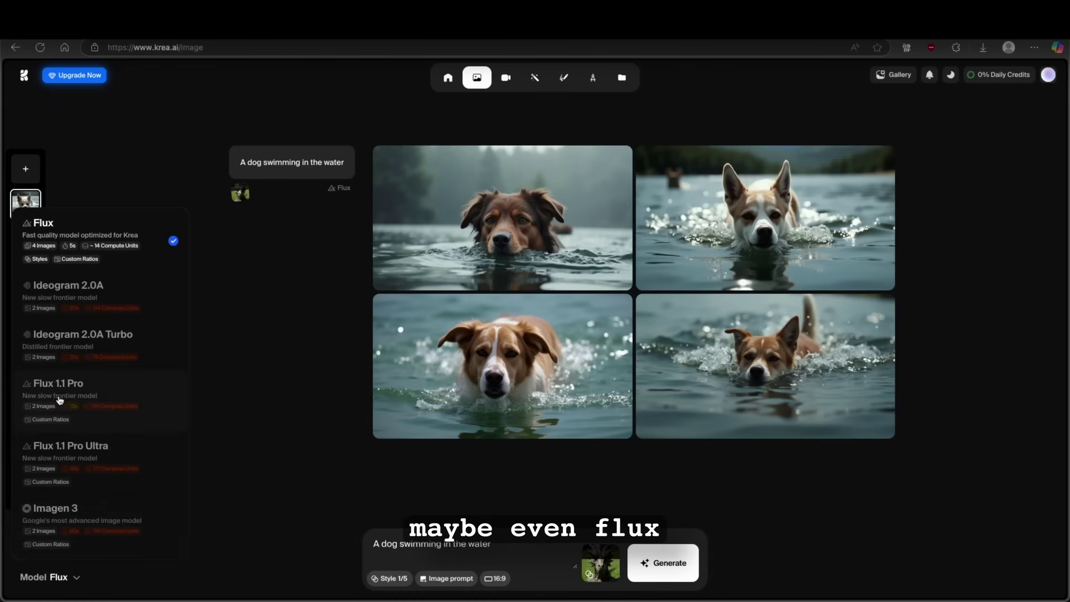
left_click(268, 375)
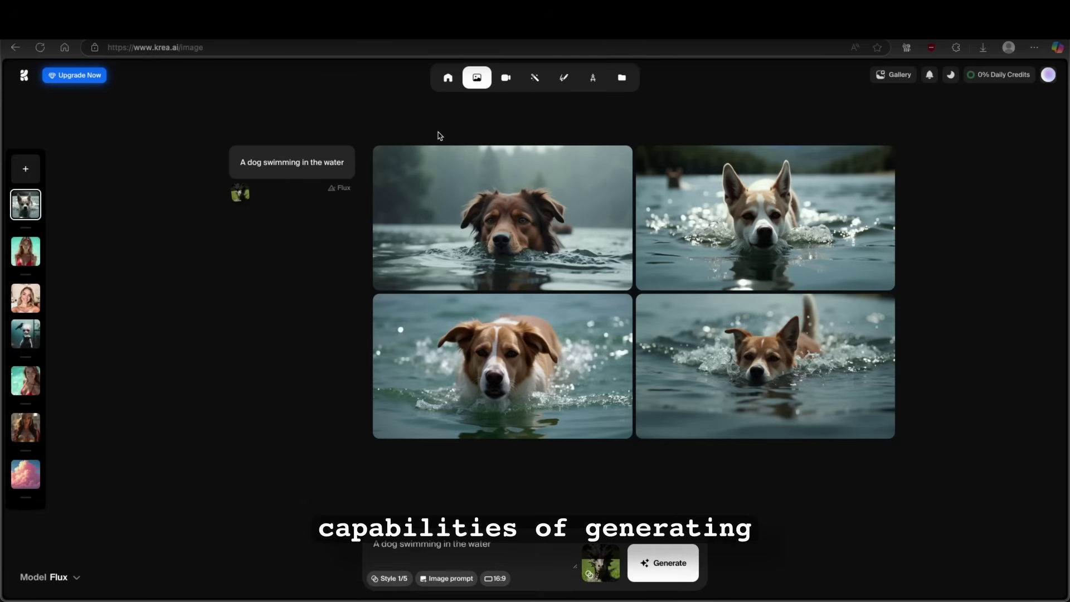
mouse_move(517, 203)
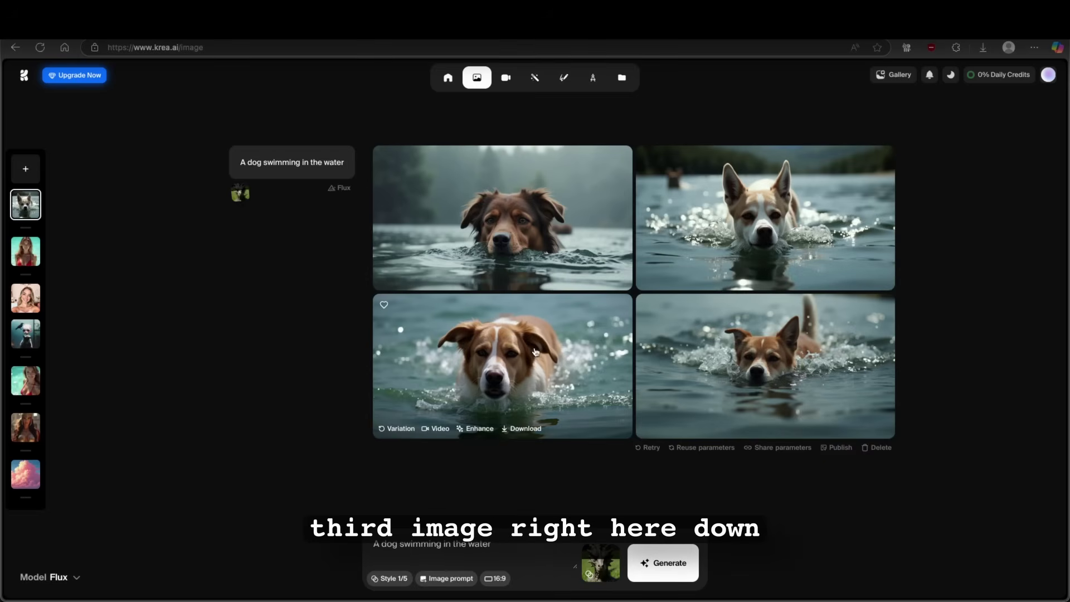
Enlarge the bottom-left swimming dog image in the viewer.
left_click(493, 358)
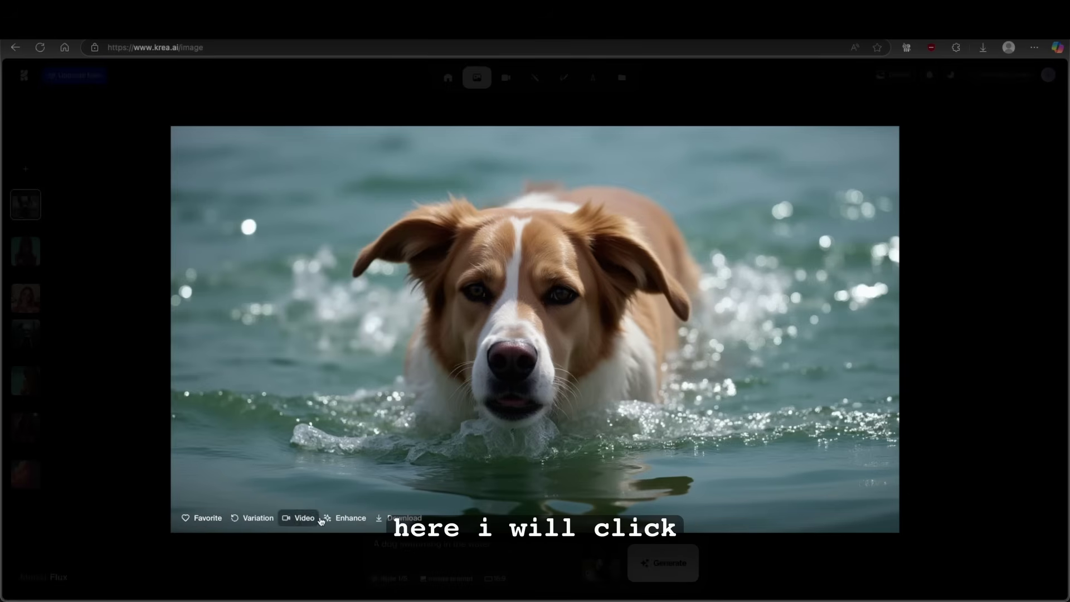
Send the dog image to the enhancer and run a 2x upscale after reviewing Upscaling and Scene Transfer settings.
left_click(351, 515)
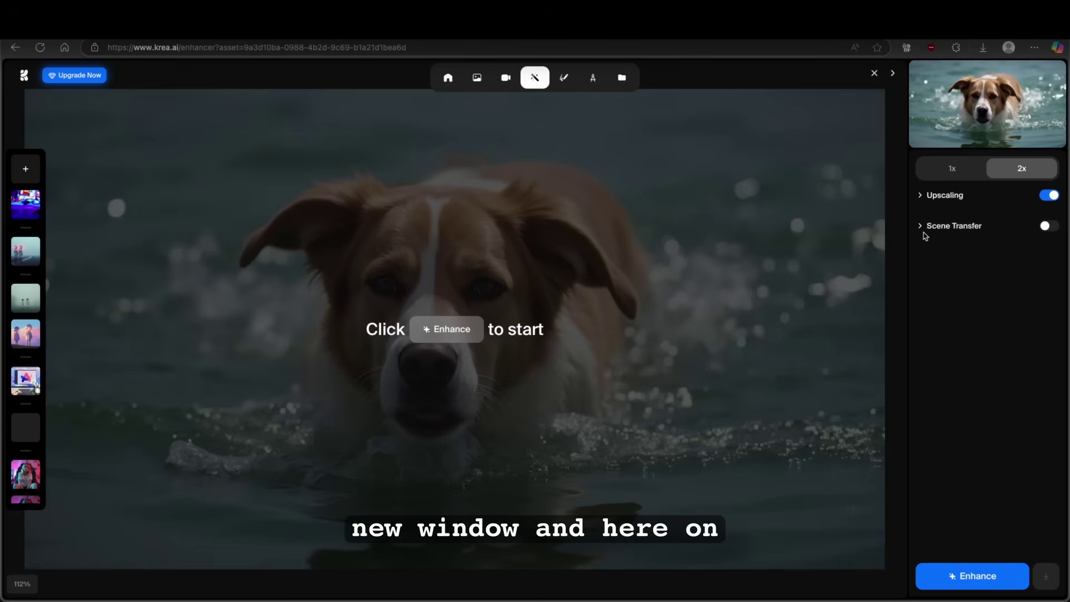
left_click(922, 197)
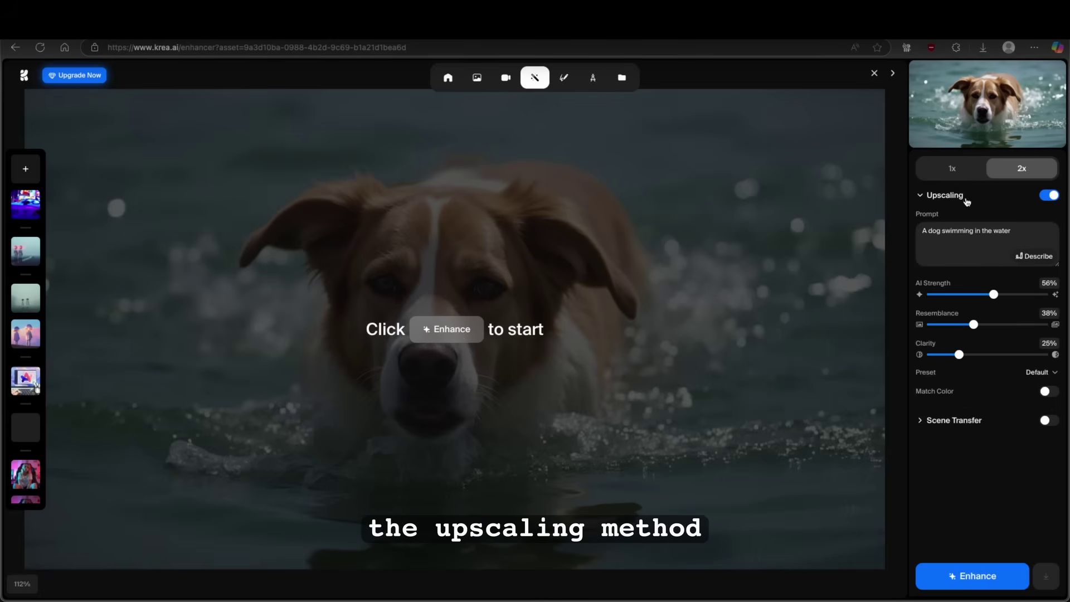
left_click_drag(1012, 231, 924, 233)
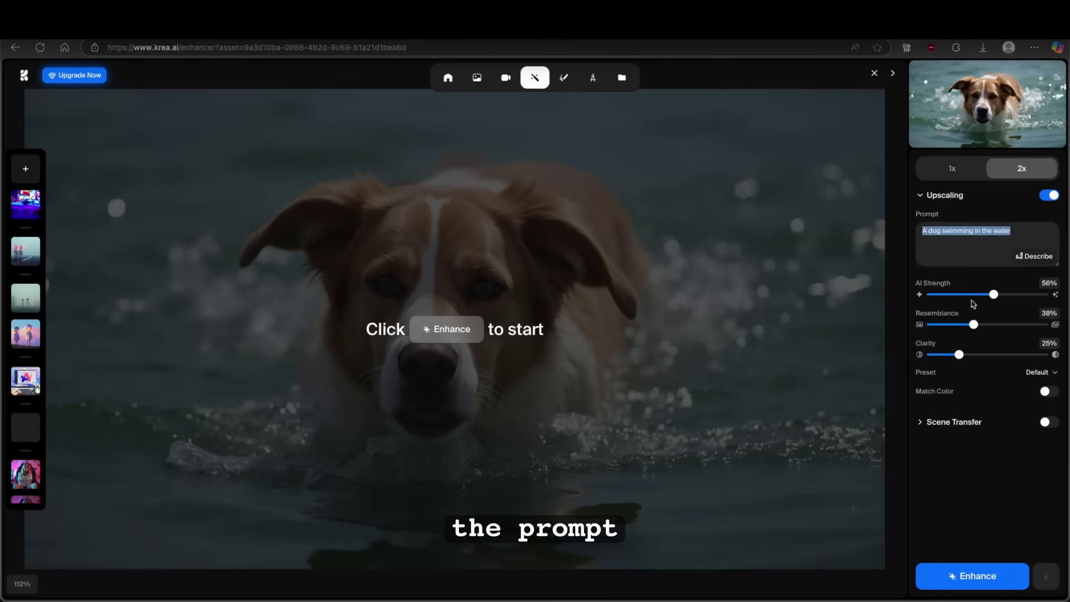
left_click(916, 423)
scroll(936, 454, "down", 3)
left_click(981, 569)
scroll(953, 324, "up", 3)
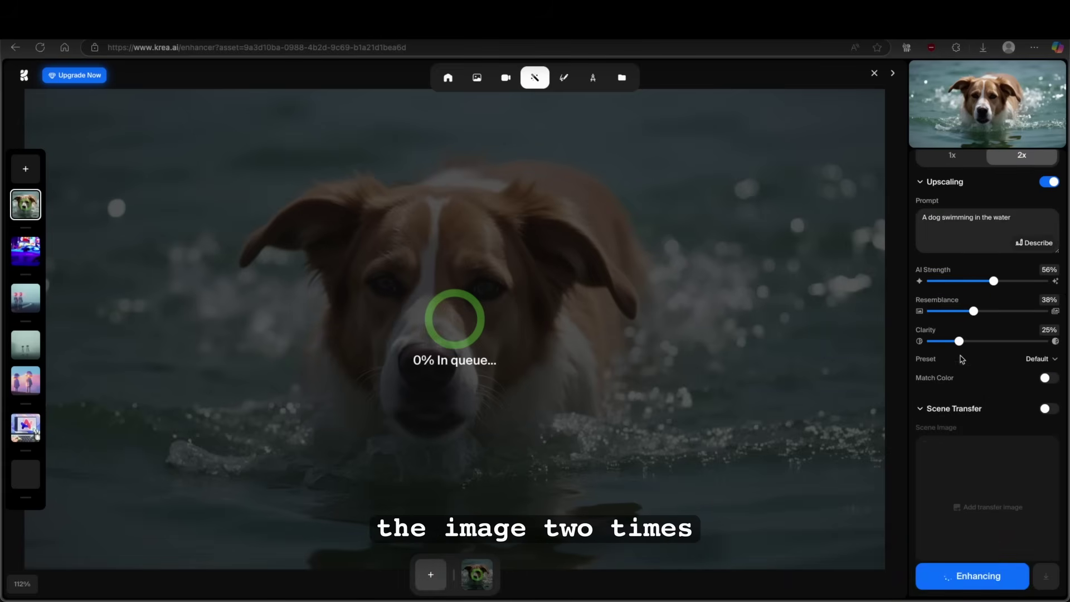
scroll(1019, 183, "up", 1)
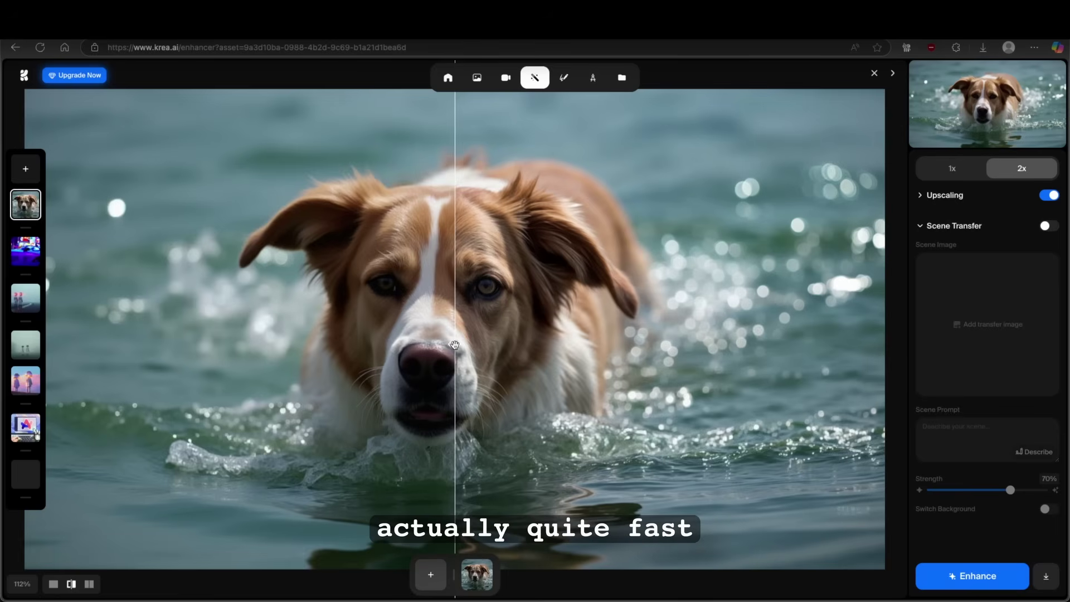
left_click_drag(454, 344, 287, 385)
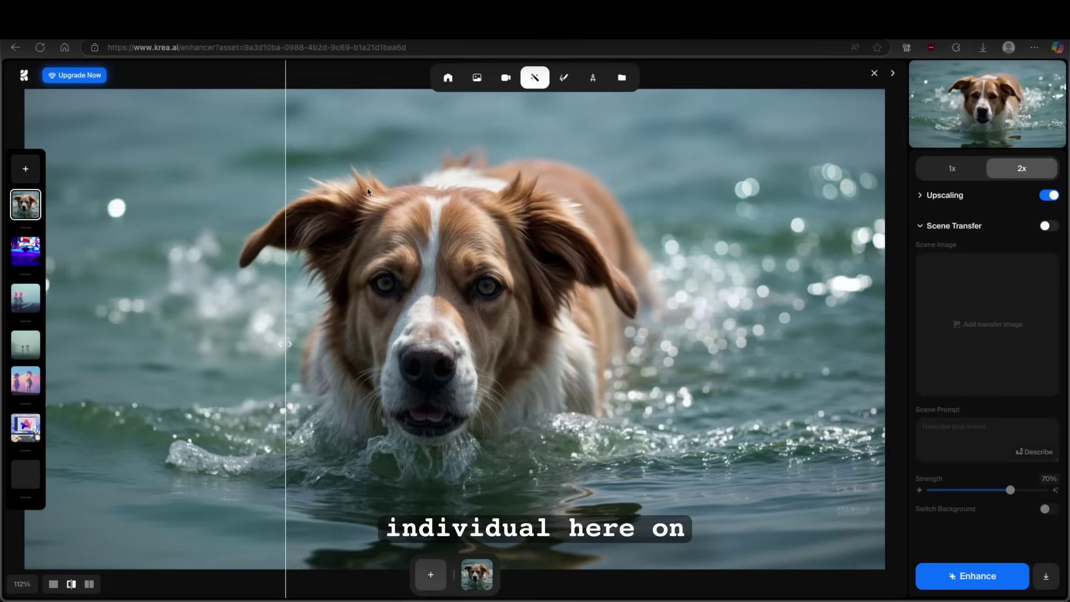
left_click_drag(283, 346, 643, 350)
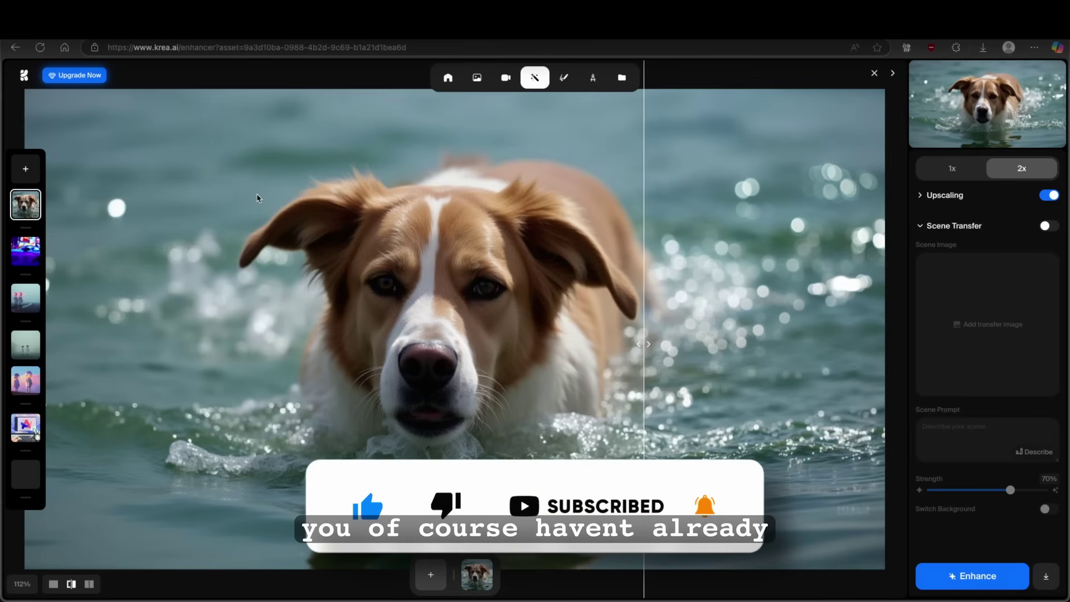
Go back home, open the Video generator, and set Wan 2.1 as the model.
left_click(23, 75)
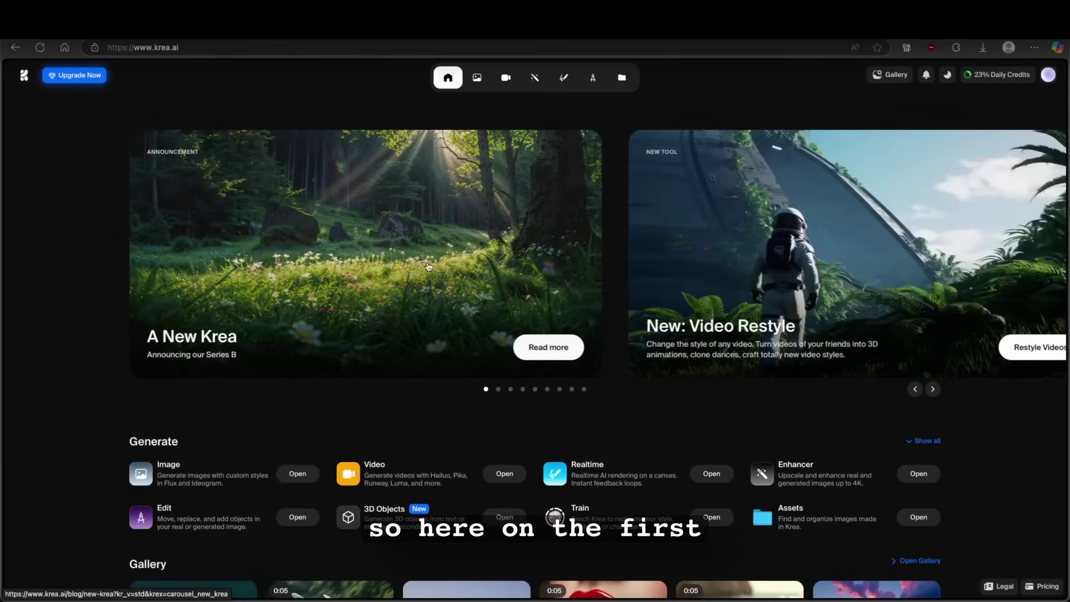
left_click(506, 83)
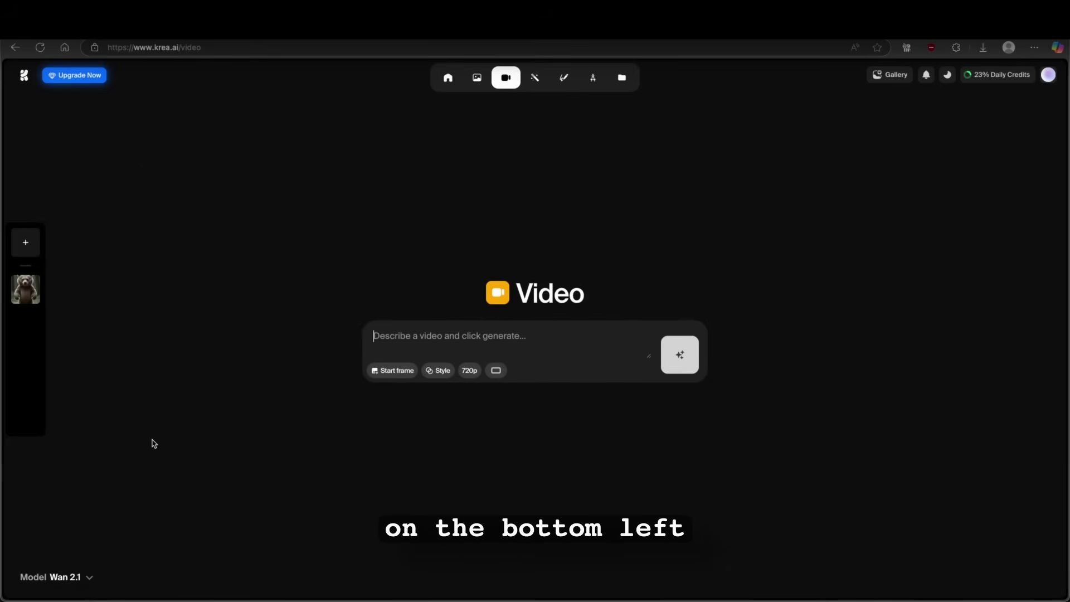
left_click(89, 576)
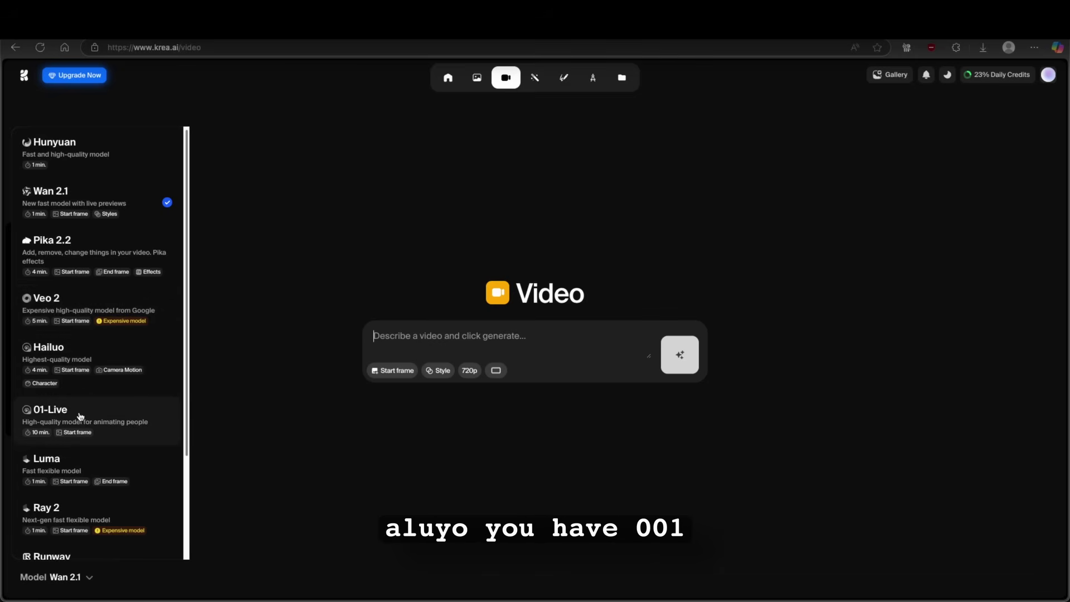
scroll(89, 474, "down", 3)
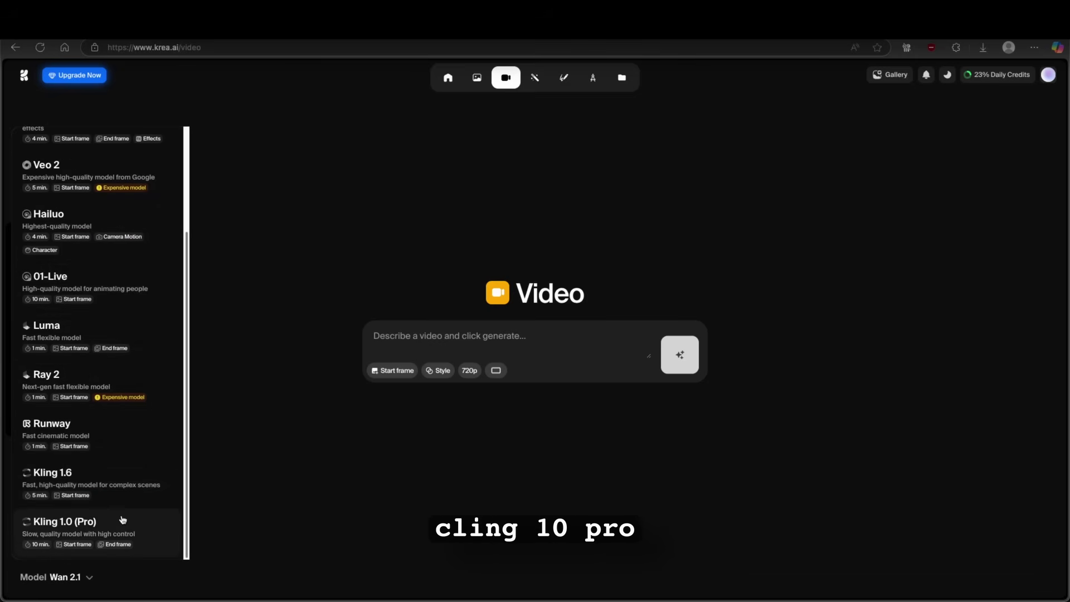
scroll(122, 519, "up", 3)
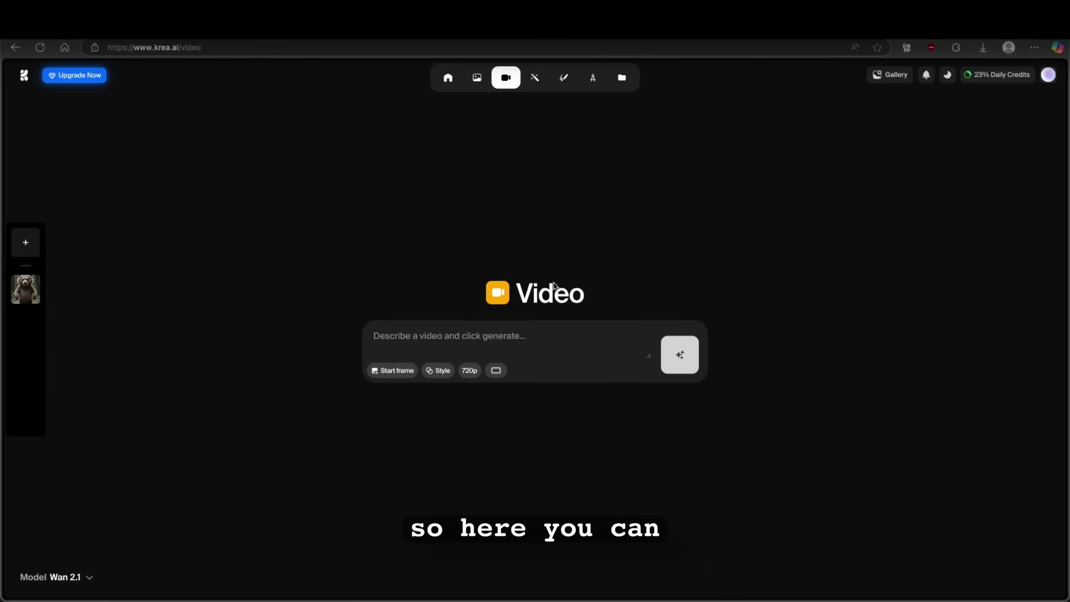
Paste 'A man standing on top of the mountain' into the video prompt.
left_click(545, 339)
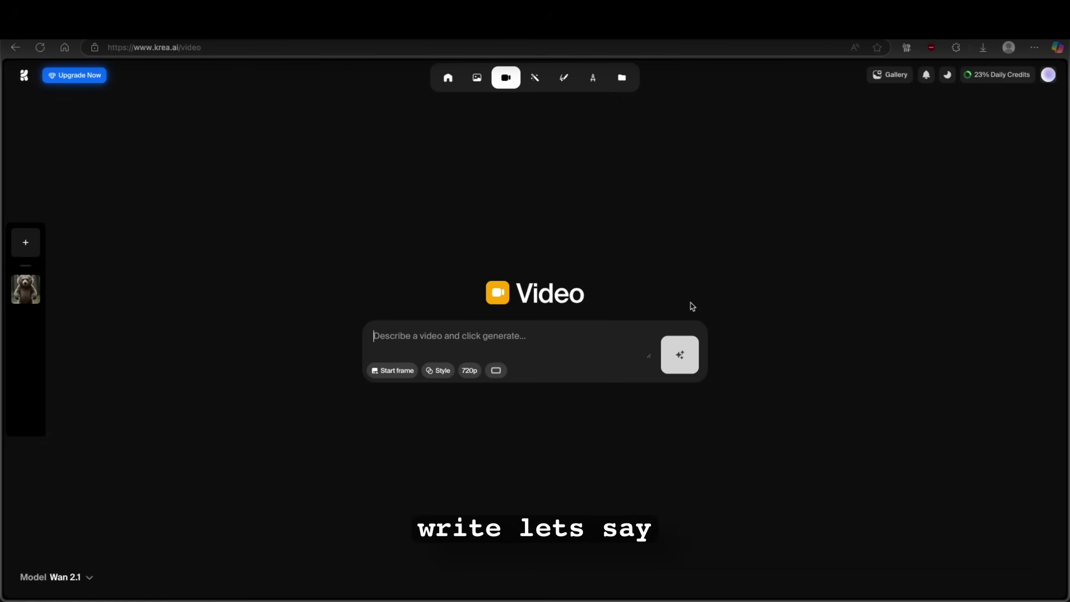
type("A man standing on top of the mountain")
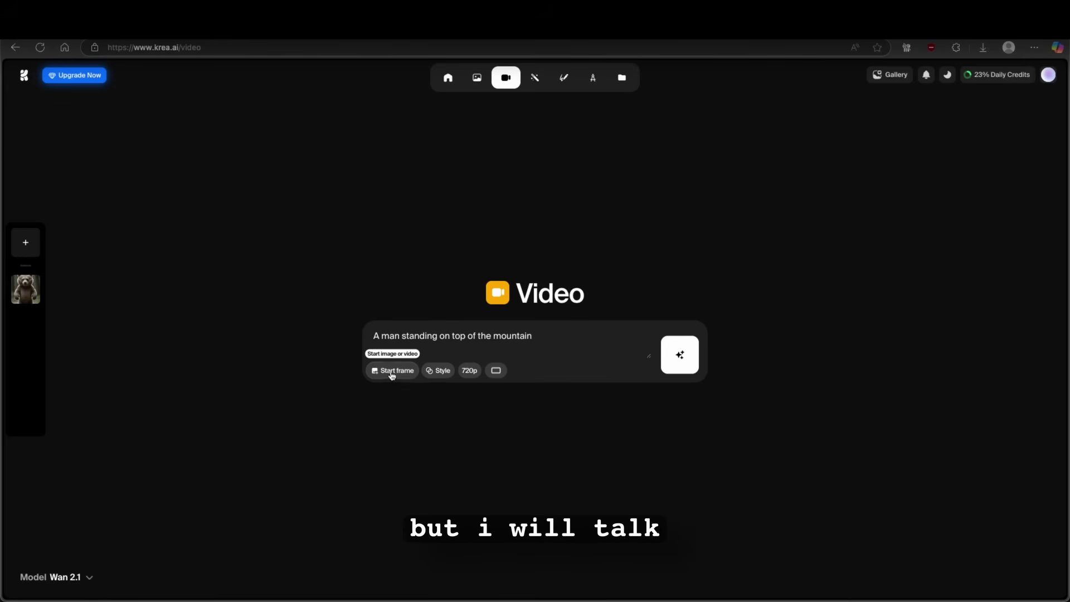
Browse the Community, Private and Pinned video styles in the style picker.
left_click(443, 373)
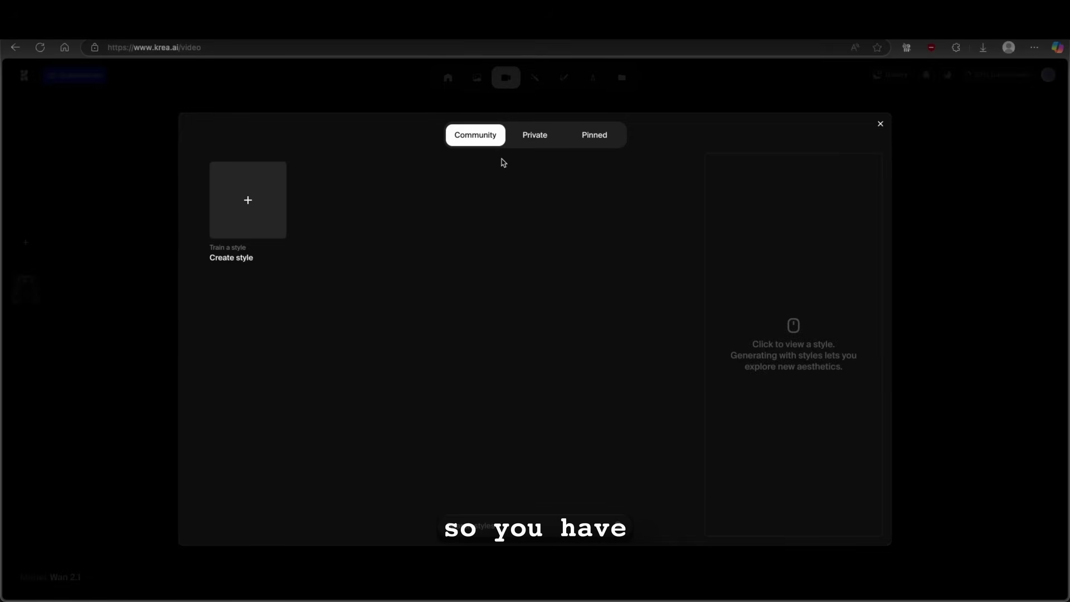
left_click(530, 141)
left_click(601, 139)
left_click(489, 139)
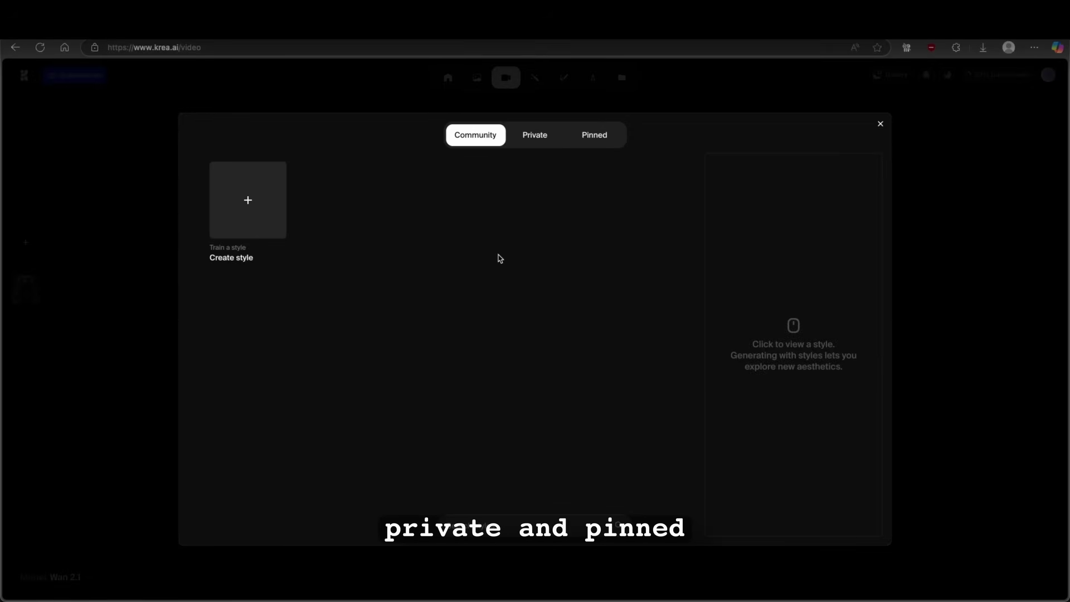
Start training a new video style, then go back to the Video page.
left_click(248, 201)
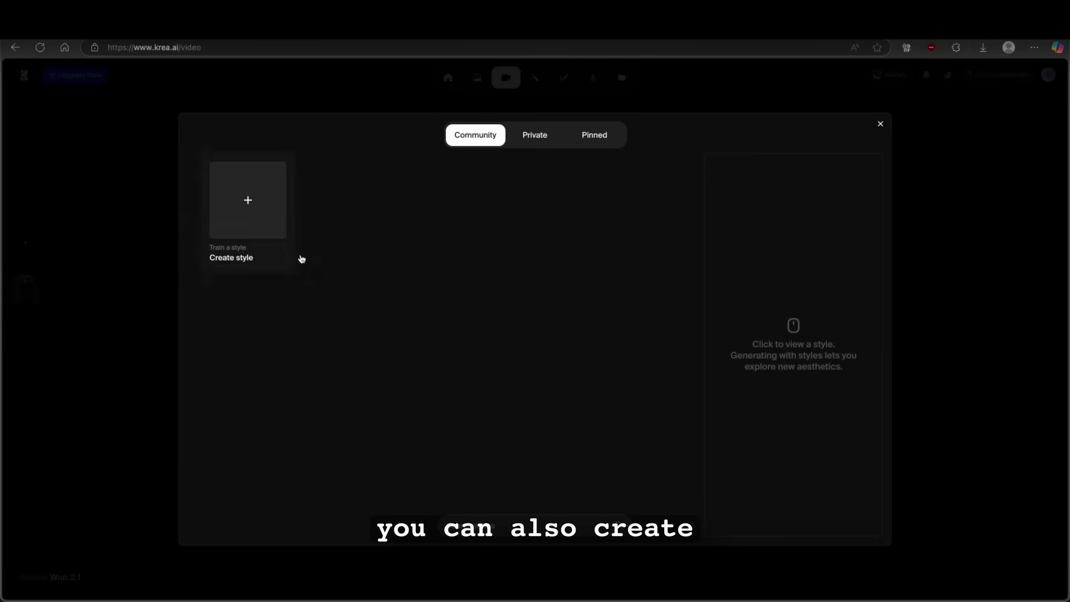
left_click(249, 201)
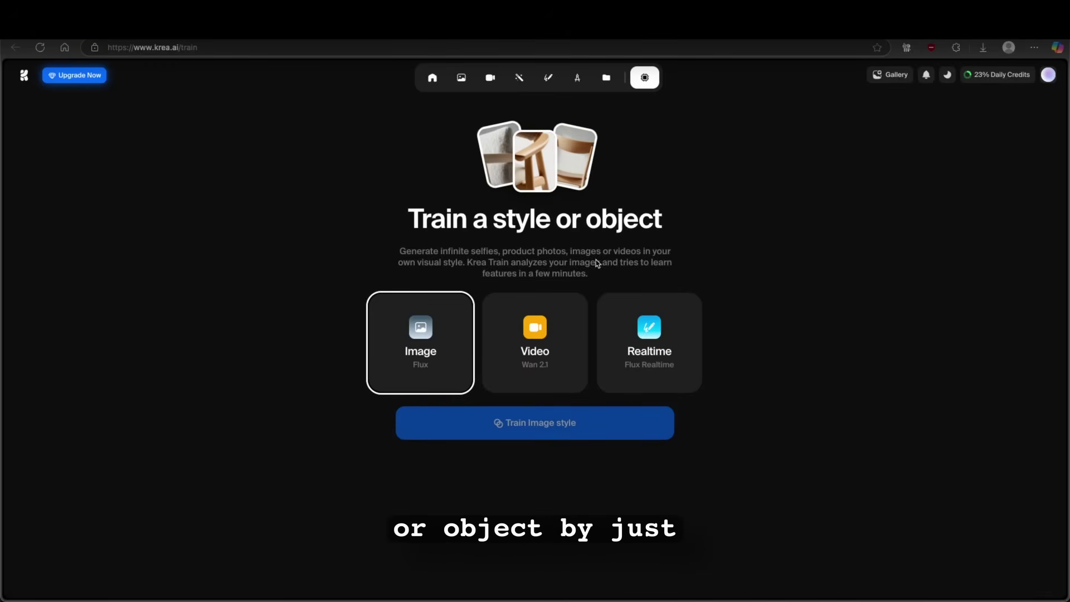
left_click(524, 338)
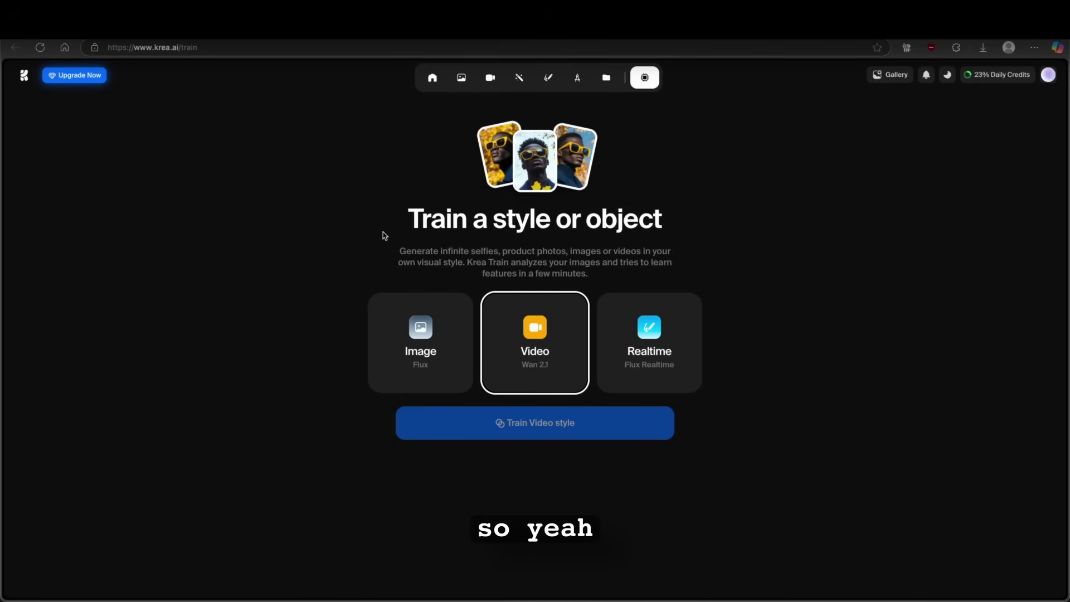
left_click(490, 78)
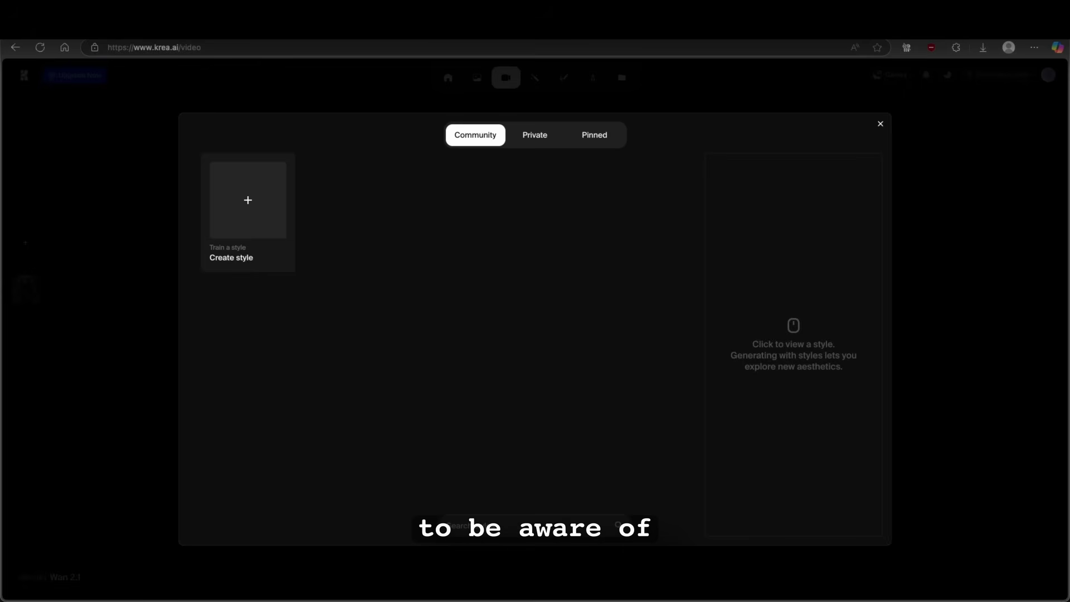
Close the style picker and keep the mountain video at 480p resolution and landscape aspect ratio.
left_click(879, 124)
left_click(494, 370)
left_click(469, 370)
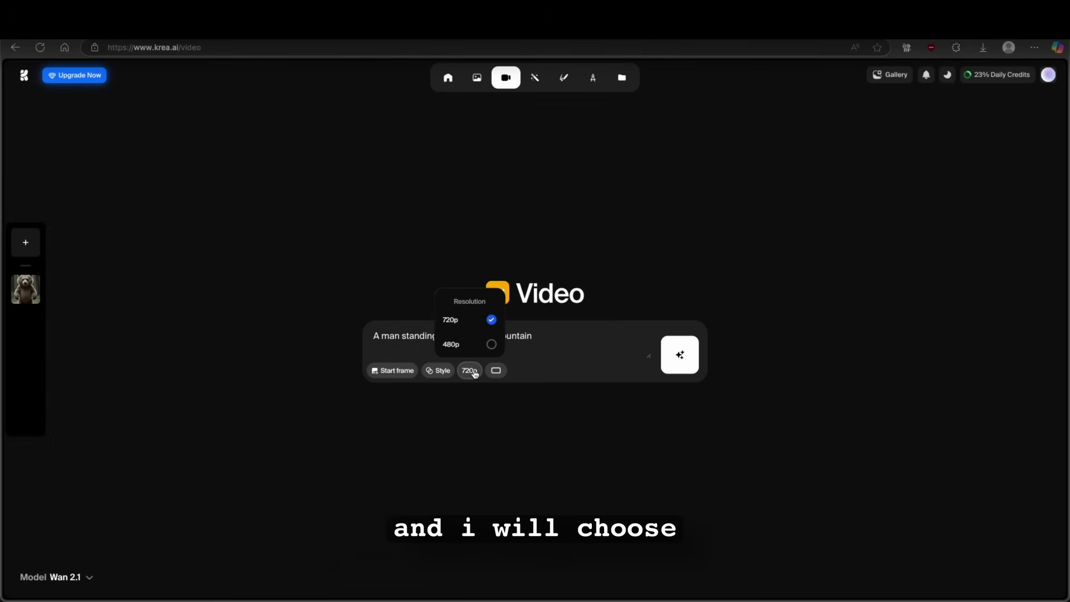
left_click(486, 319)
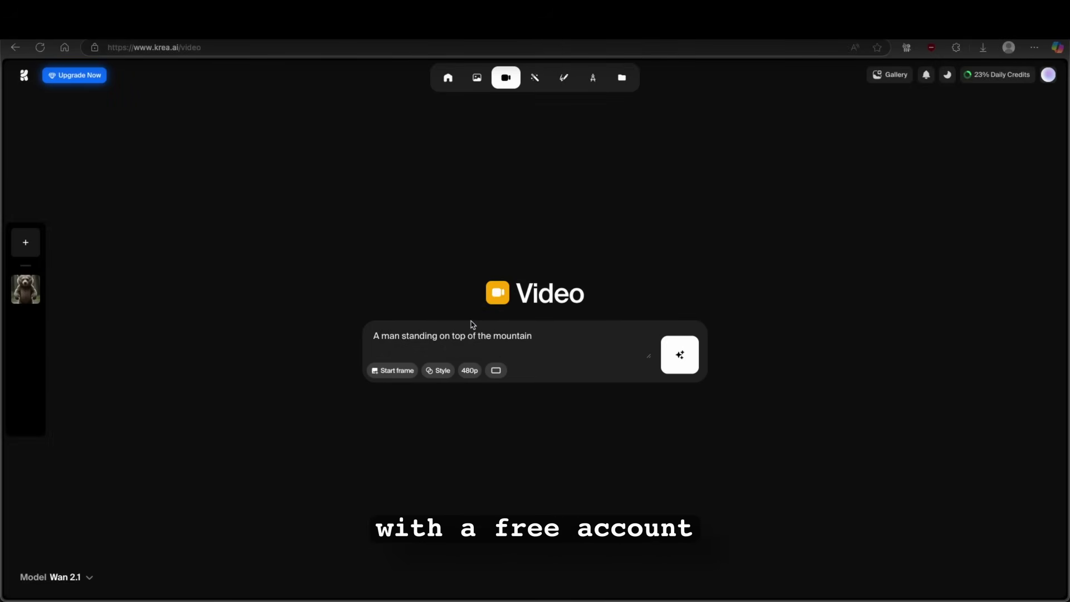
left_click(496, 371)
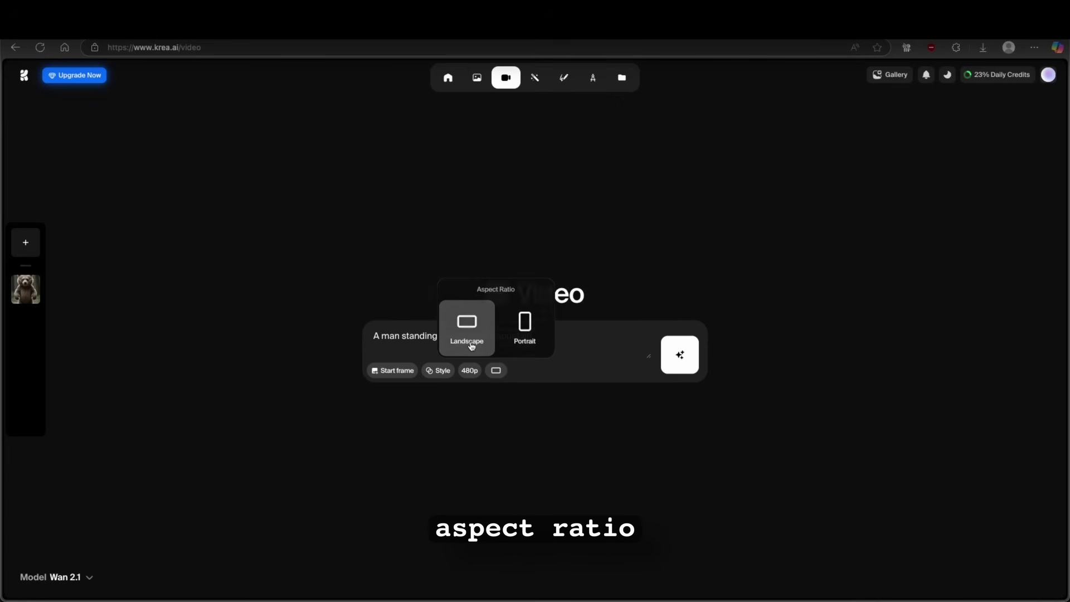
left_click(605, 350)
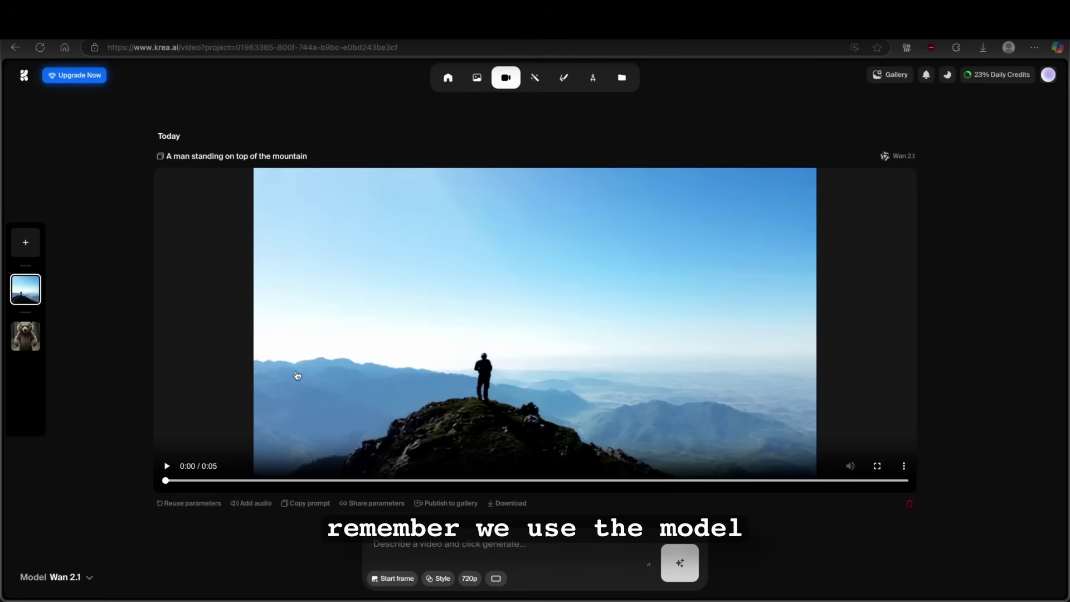
Check the model list, play and stop the mountain video, then go to the home page.
left_click(85, 578)
left_click(84, 579)
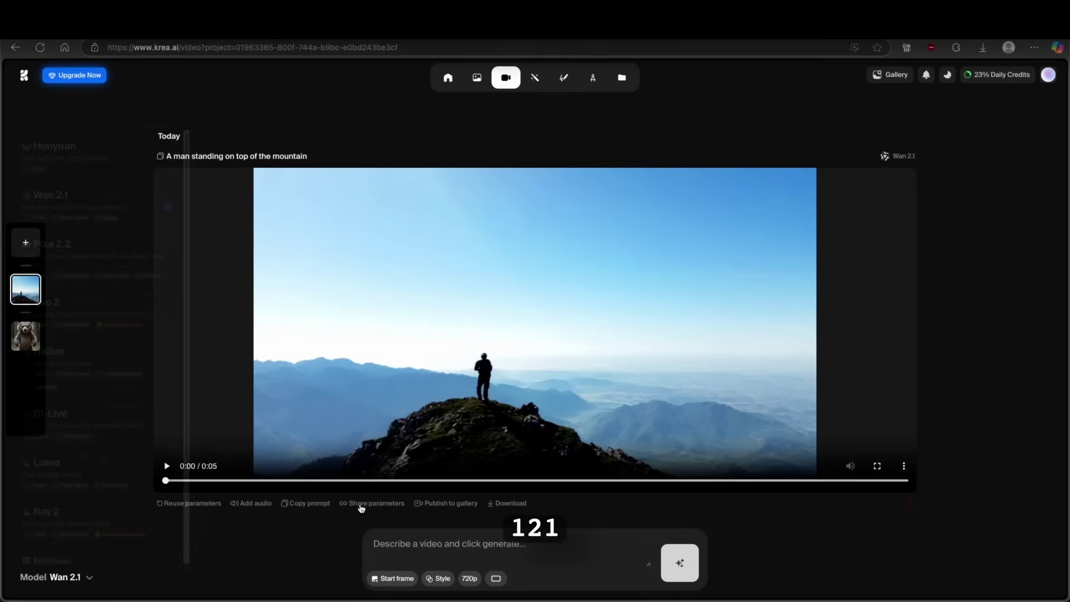
left_click(168, 467)
left_click(671, 258)
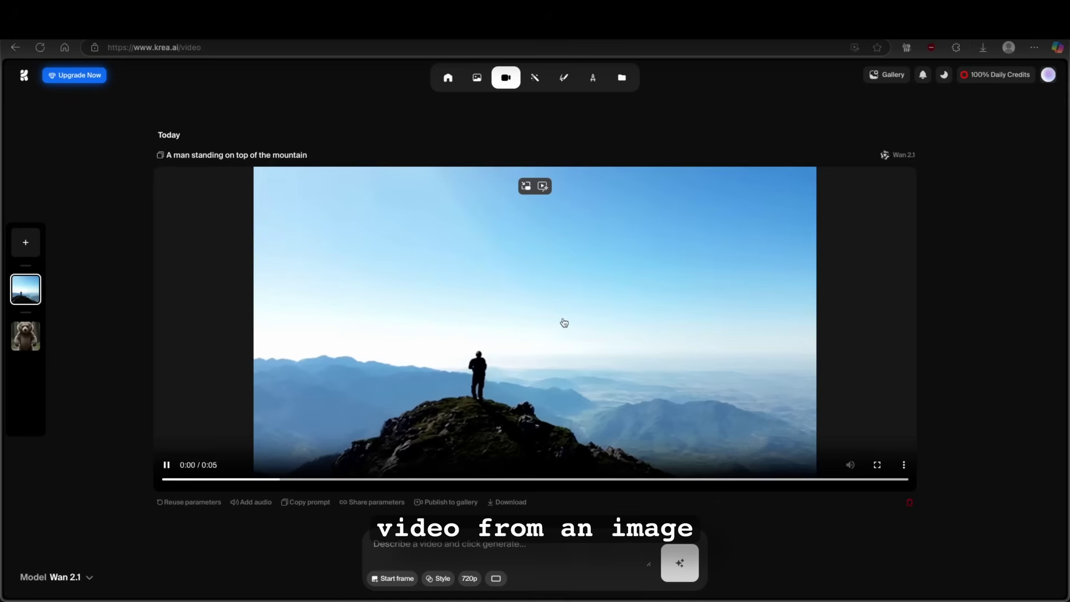
left_click(476, 78)
Download the snowman-playing-baseball gallery image and copy its prompt.
scroll(302, 352, "down", 8)
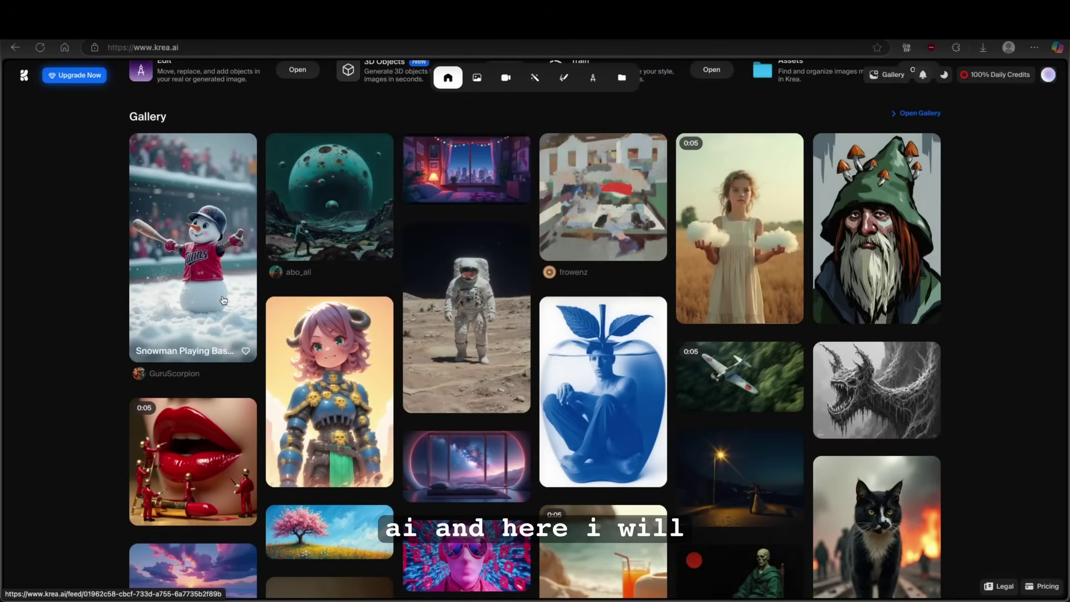
left_click(222, 294)
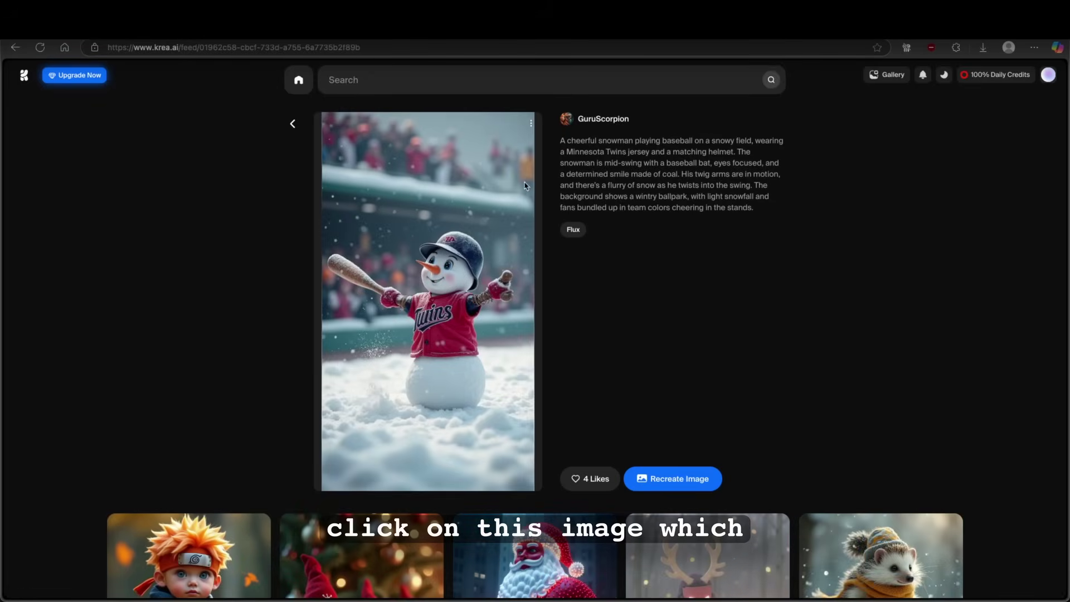
left_click(531, 123)
left_click(488, 233)
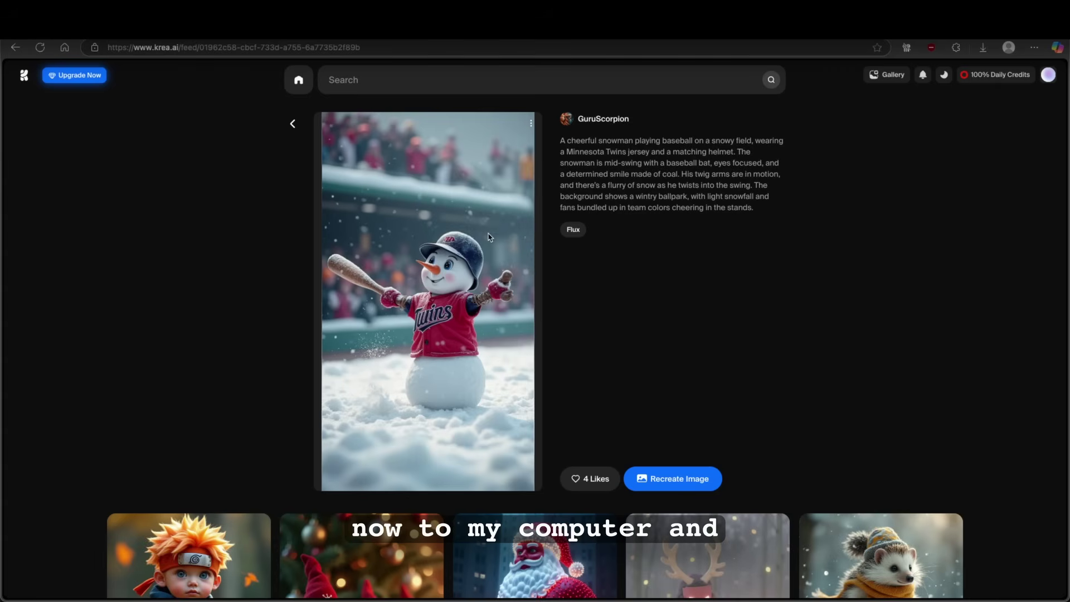
left_click(719, 185)
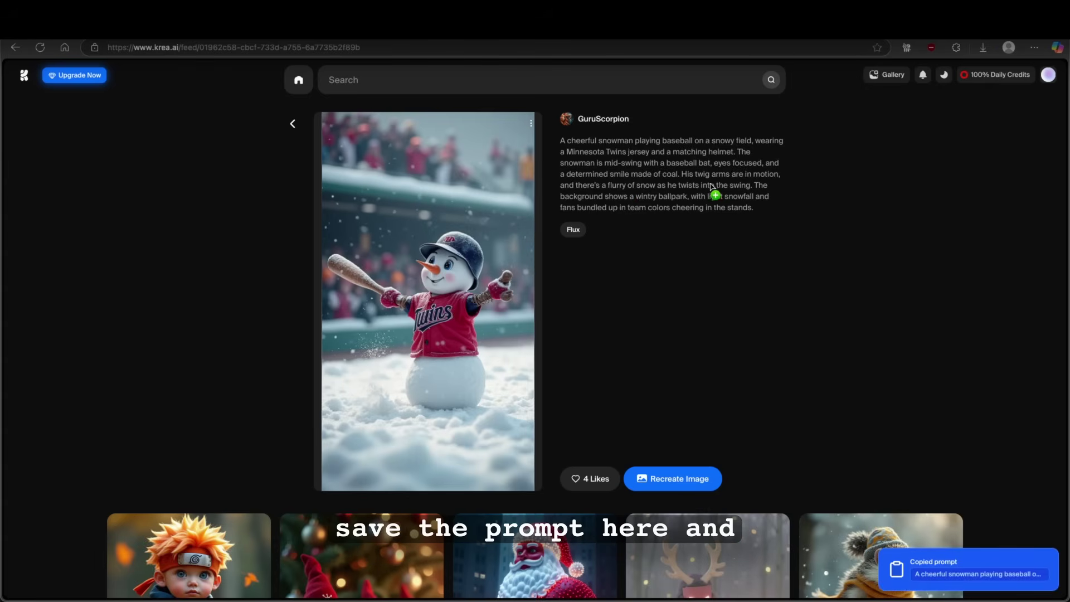
Navigate back through the home page to the Video generator.
left_click(299, 80)
left_click(476, 78)
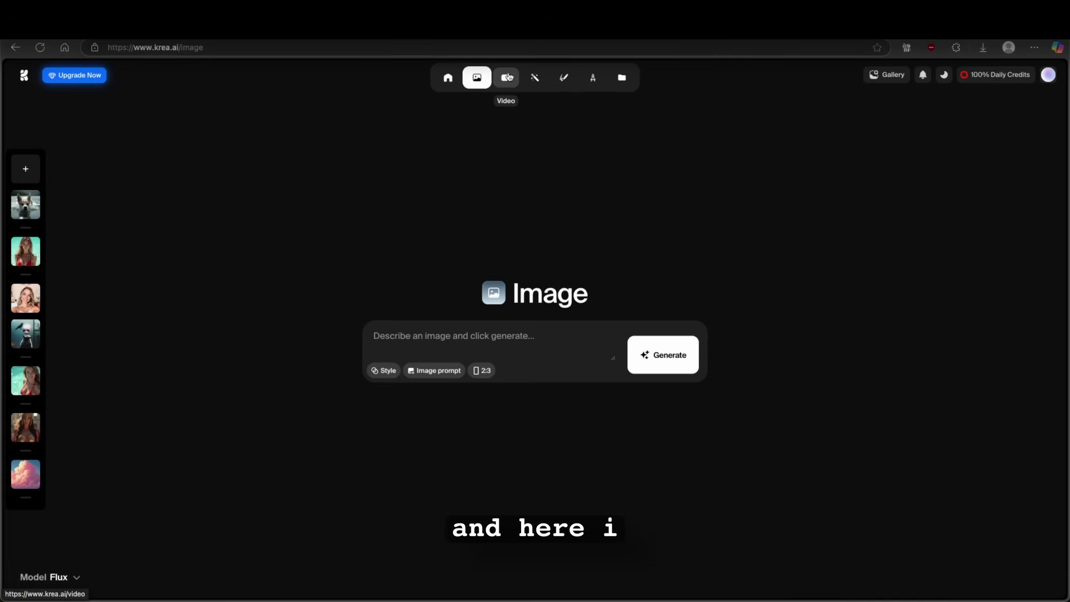
left_click(506, 78)
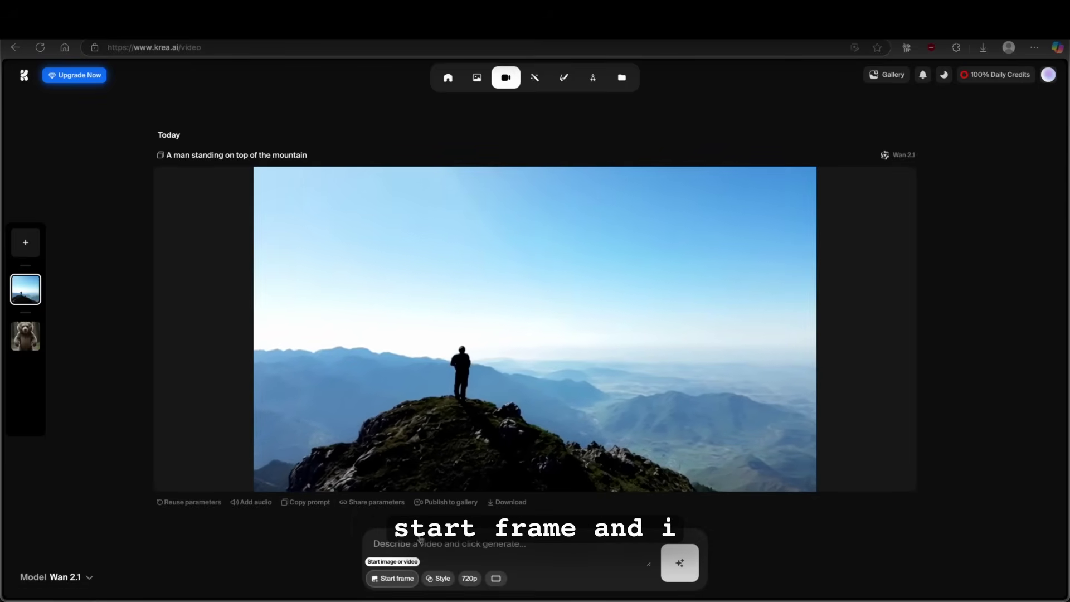
Upload the downloaded snowman PNG from Downloads as the video's start frame.
left_click(398, 578)
left_click(361, 271)
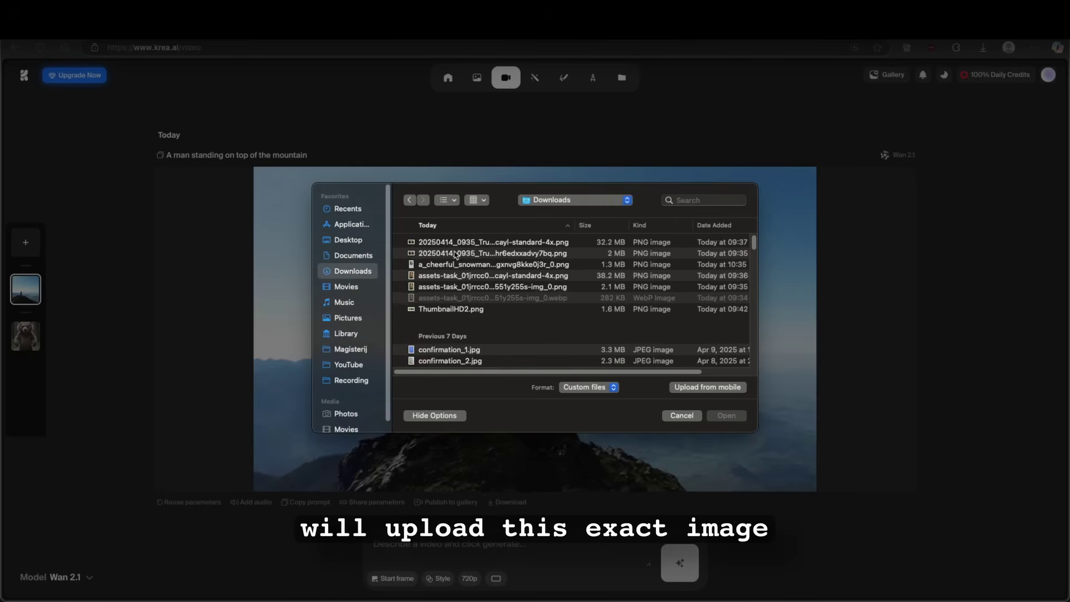
left_click(466, 266)
left_click(726, 417)
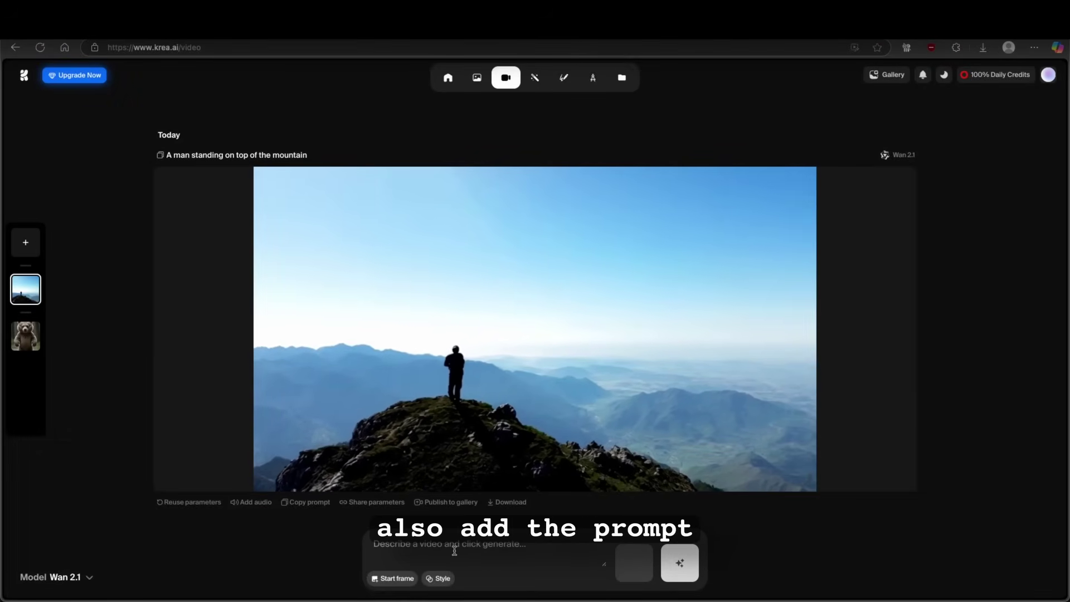
Paste the snowman-baseball prompt and generate the video without a style.
key("ctrl+v")
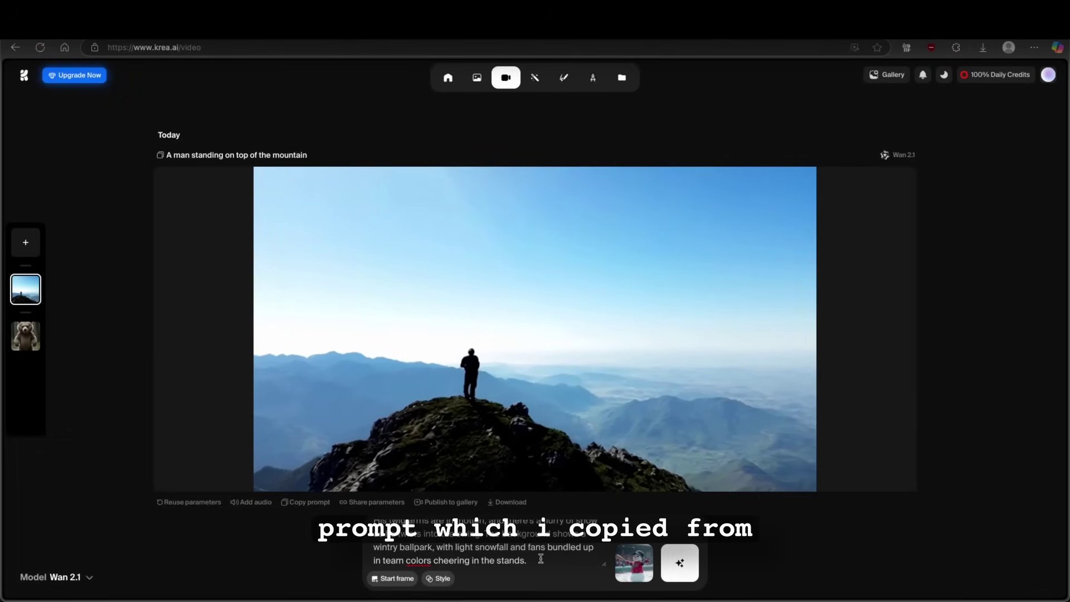
left_click_drag(540, 559, 387, 488)
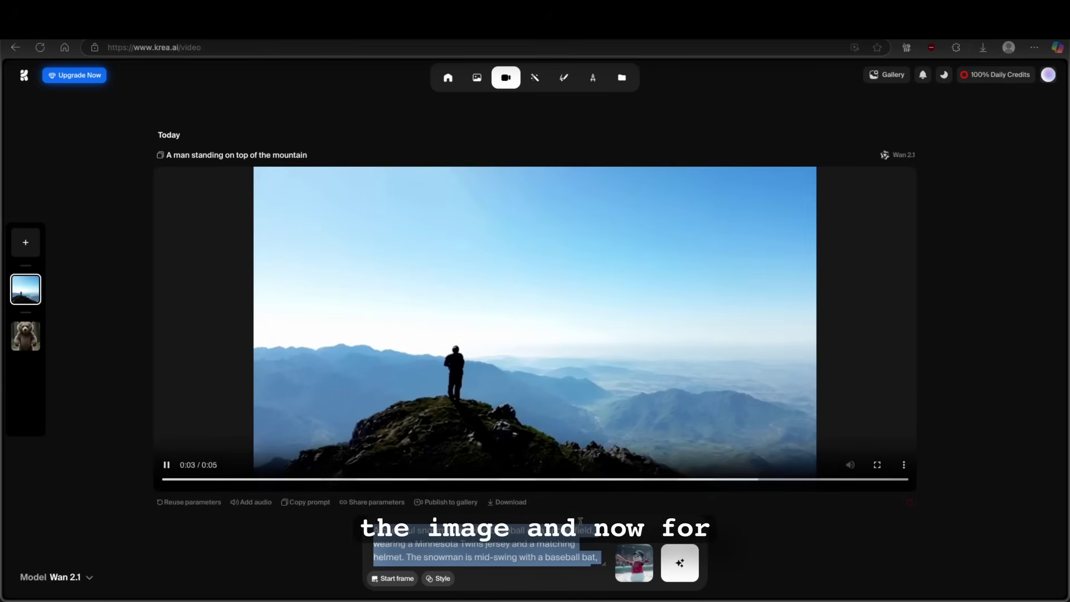
left_click(442, 578)
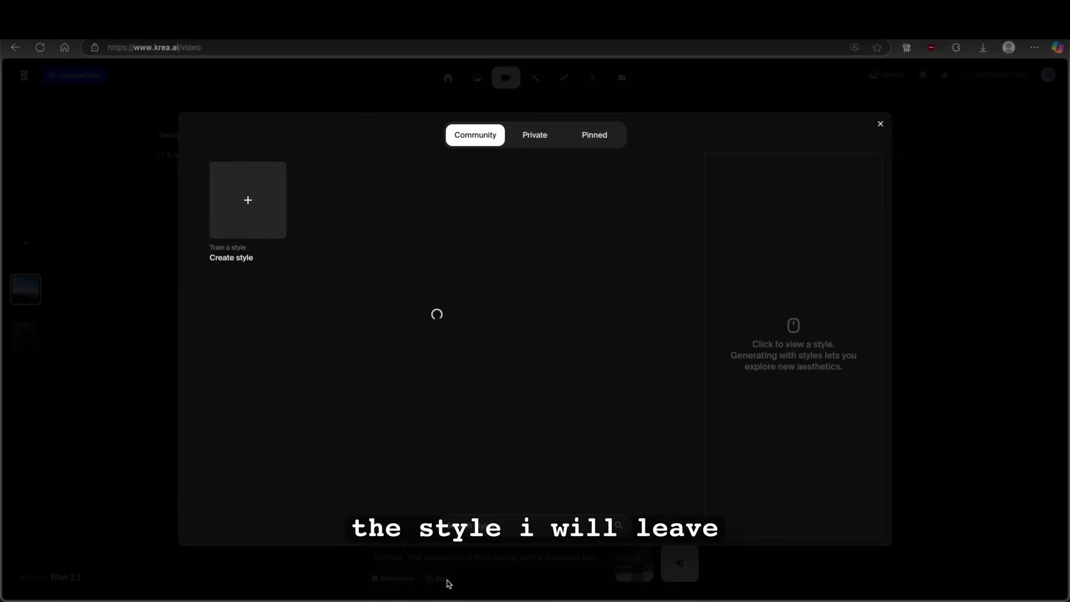
left_click(880, 123)
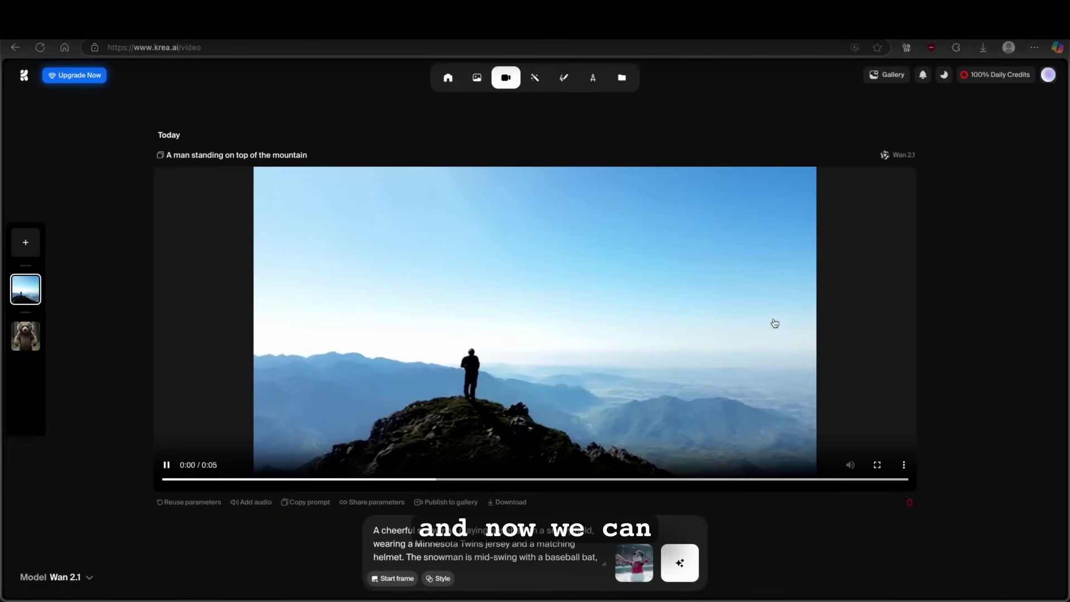
left_click(686, 557)
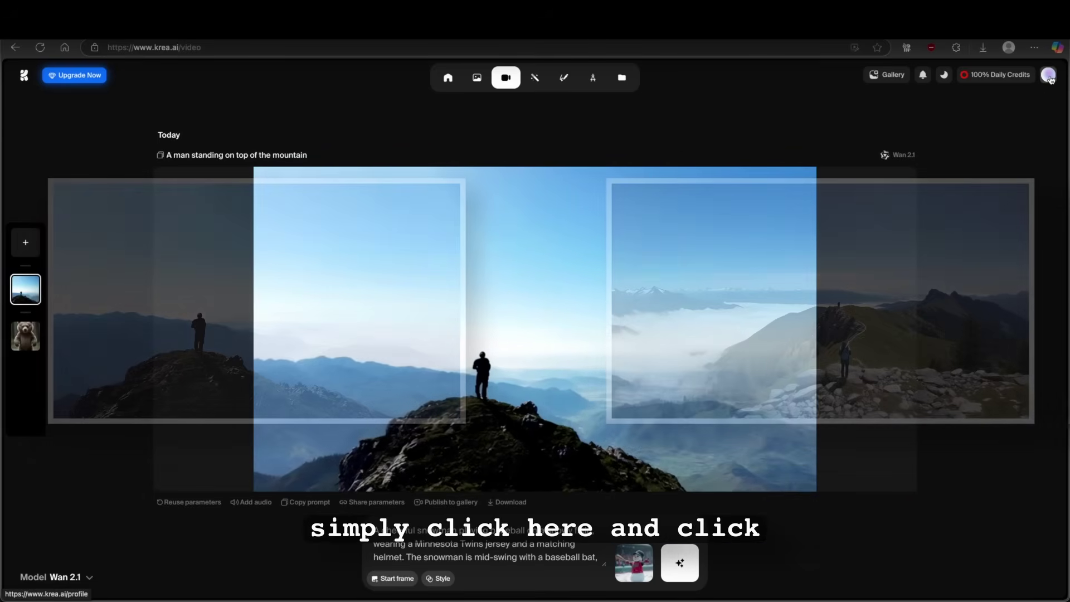
Open the account overview from the profile avatar to see the Free plan's compute usage.
left_click(1050, 77)
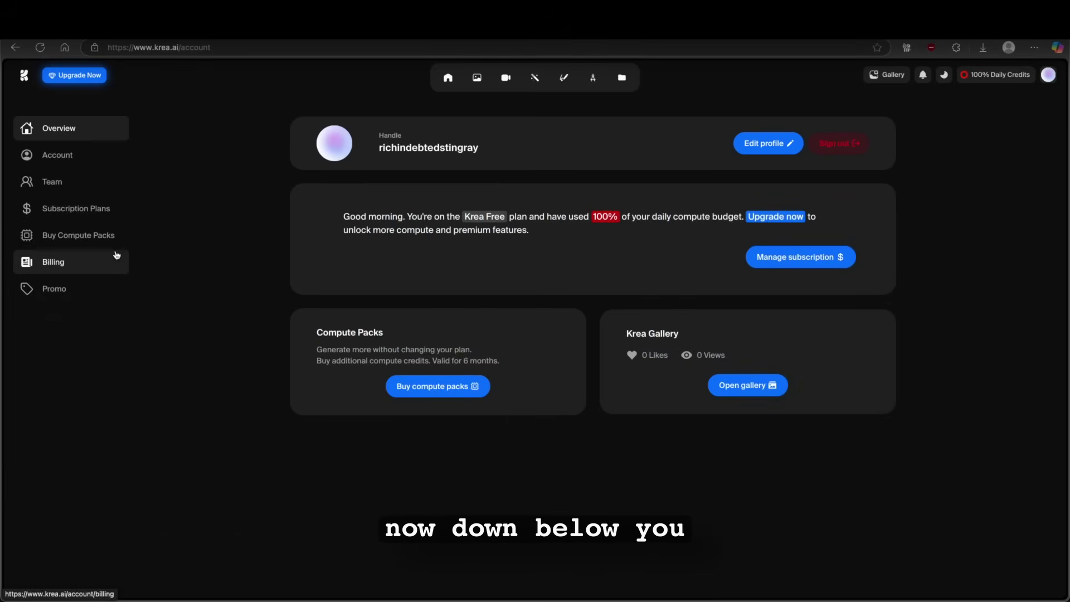
Open Subscription Plans and show the Free Plan's daily generation limits in the table.
left_click(106, 213)
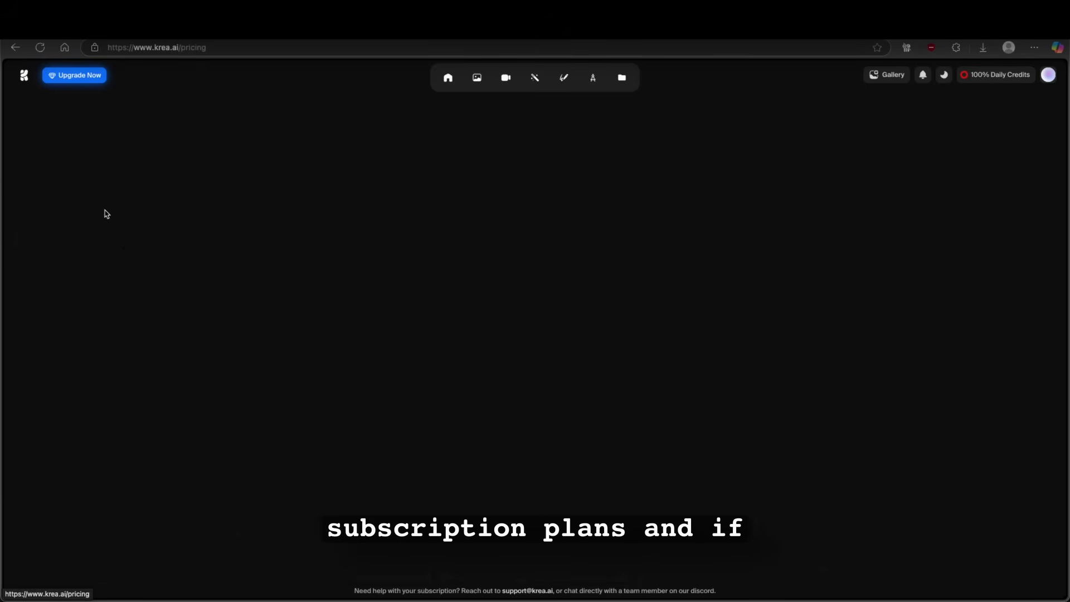
scroll(580, 304, "down", 5)
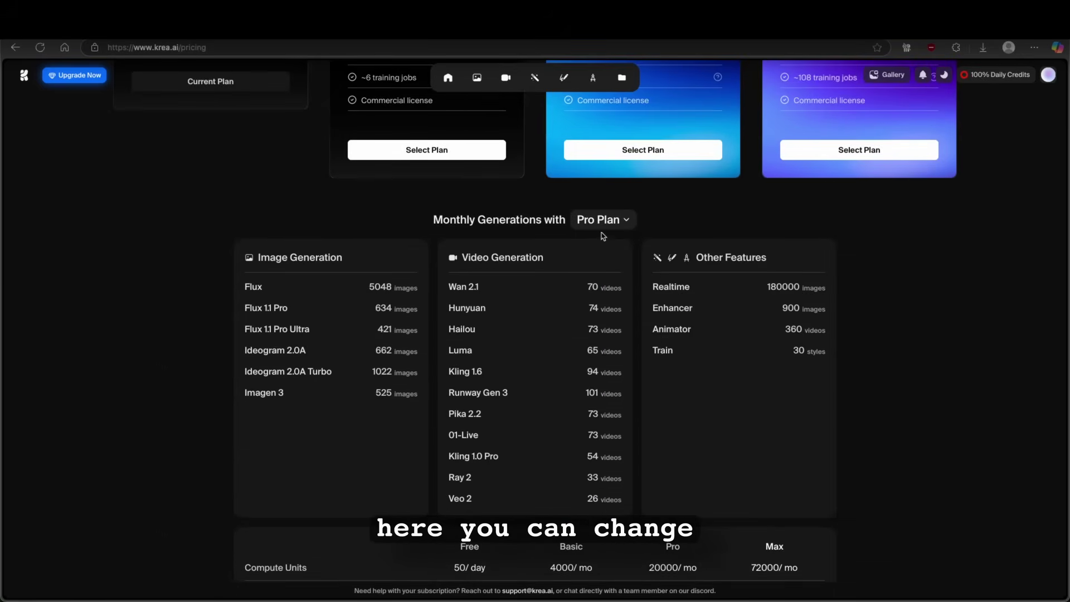
left_click(604, 222)
left_click(602, 245)
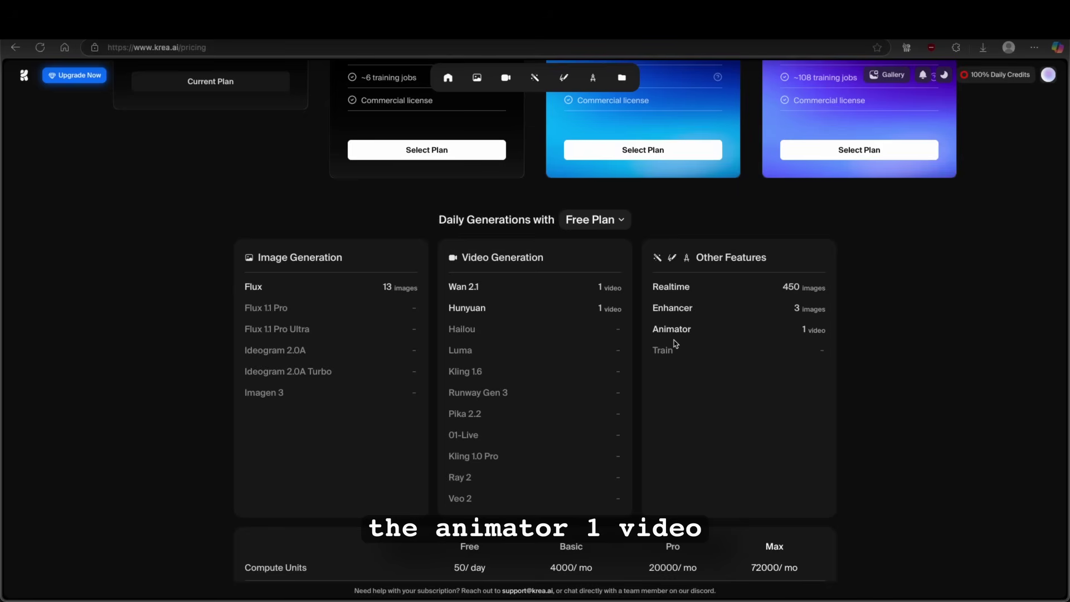
scroll(507, 279, "down", 4)
scroll(518, 269, "up", 4)
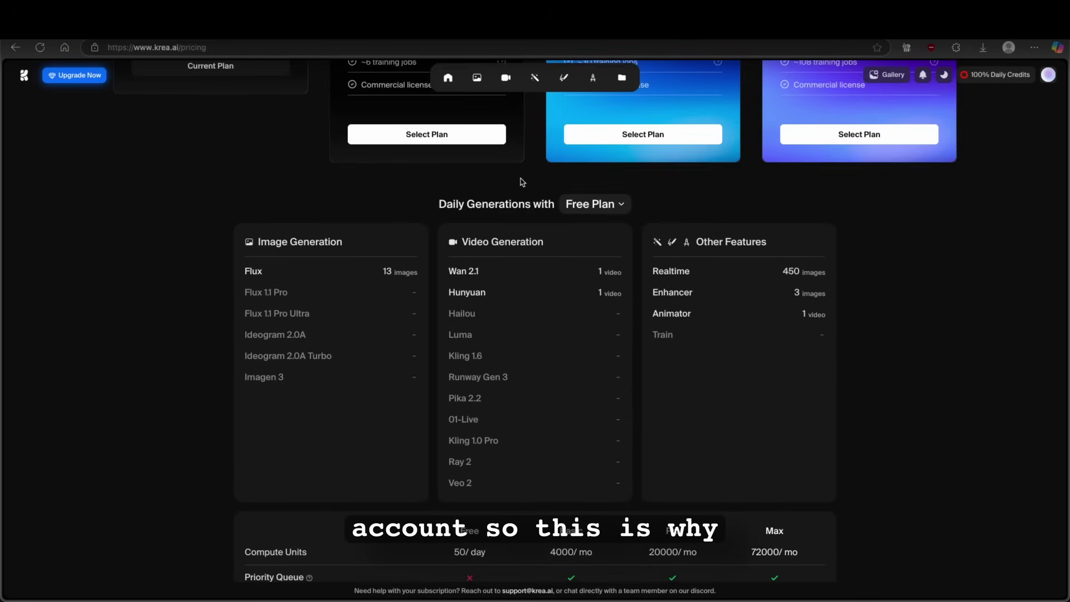
scroll(527, 183, "up", 4)
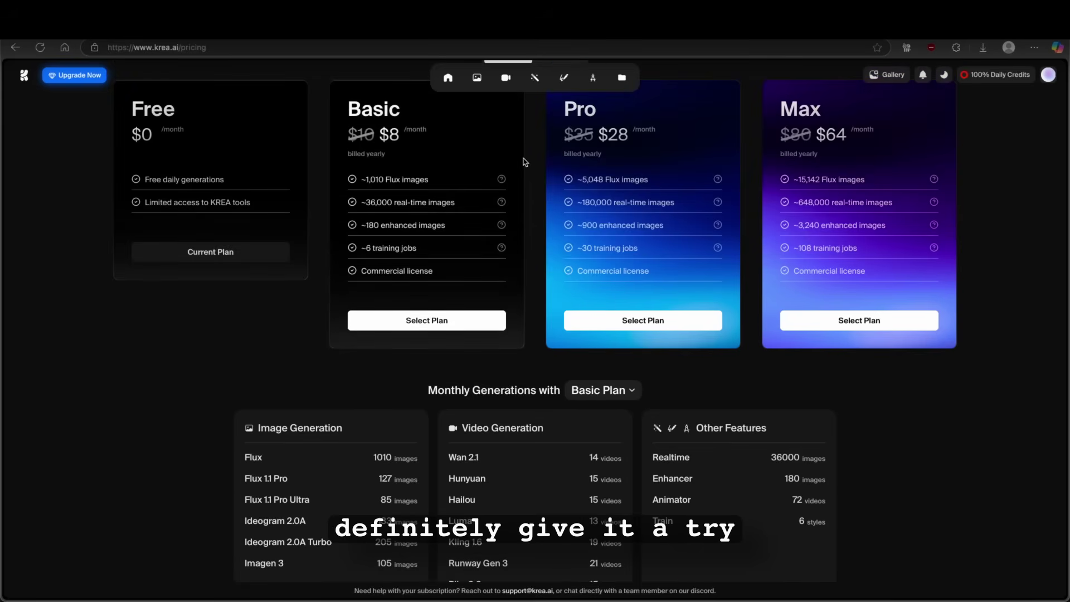
scroll(527, 165, "up", 3)
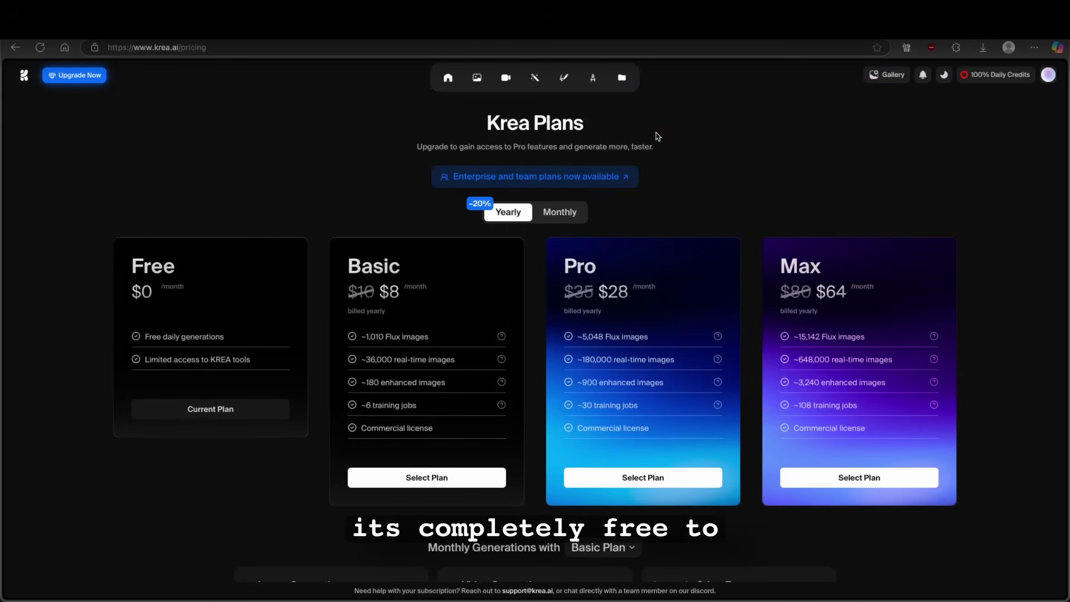